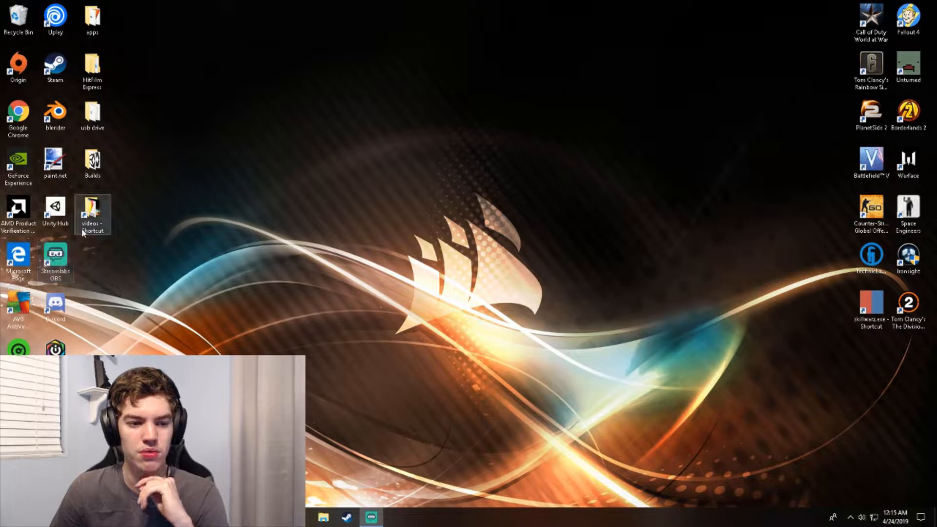
{"action": "left_click", "coordinate": [67, 257]}
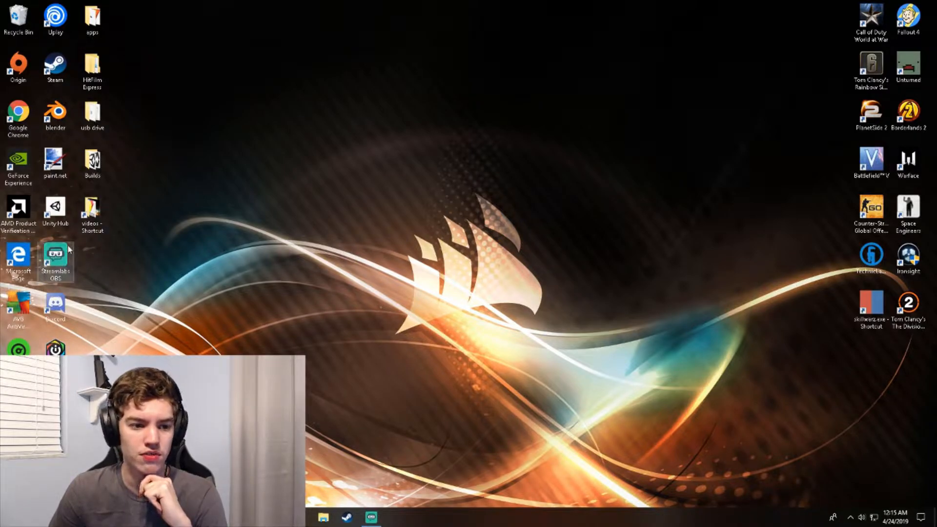
{"action": "double_click", "coordinate": [92, 18]}
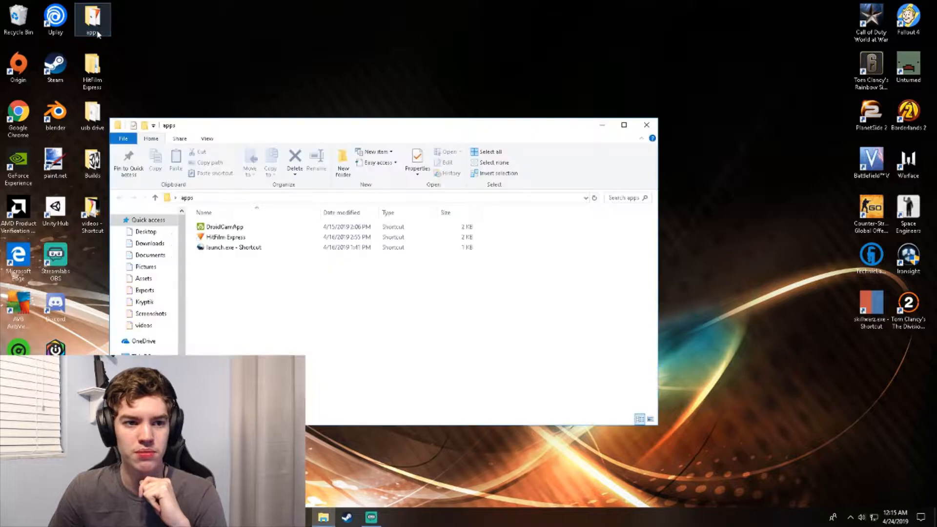
{"action": "left_click", "coordinate": [237, 237]}
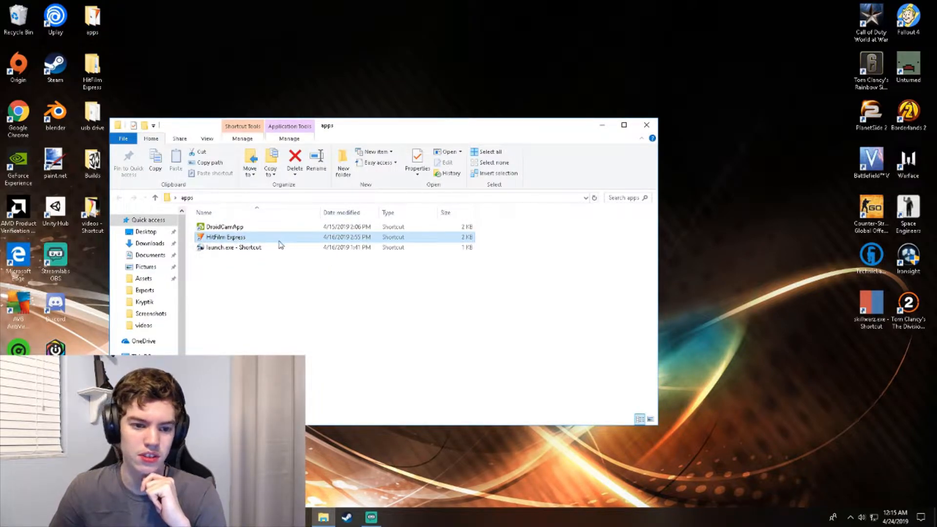
{"action": "left_click", "coordinate": [547, 228]}
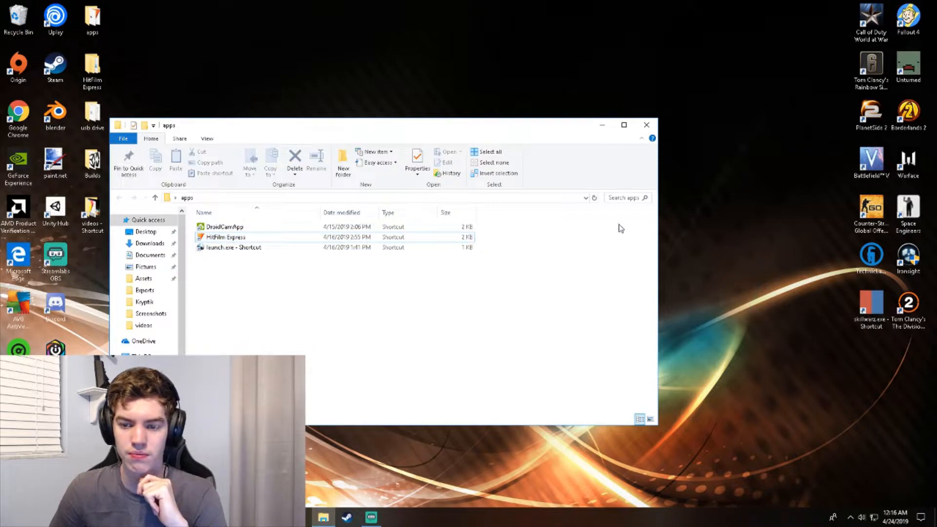
{"action": "left_click", "coordinate": [651, 128]}
{"action": "left_click_drag", "start_coordinate": [360, 190], "coordinate": [628, 385]}
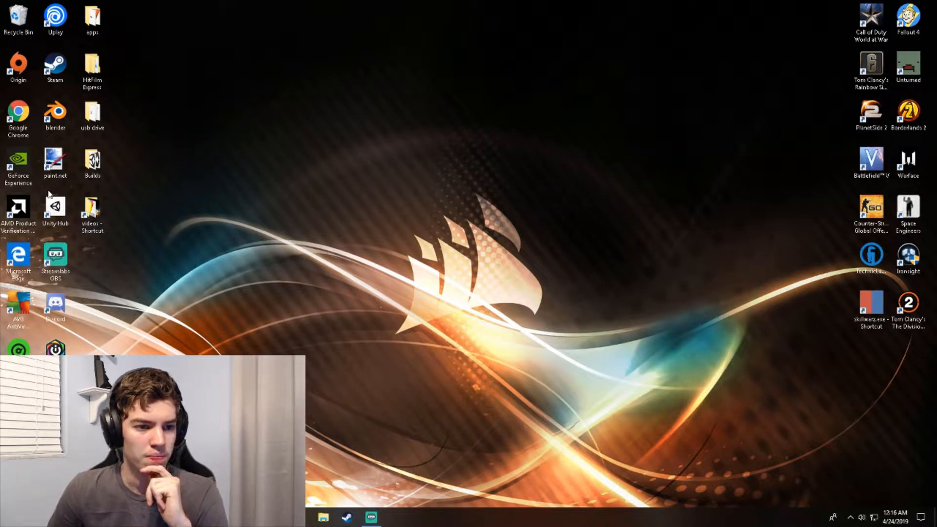
- Open paint.net and create a new image 1920 pixels wide and 1080 pixels high
{"action": "double_click", "coordinate": [55, 166]}
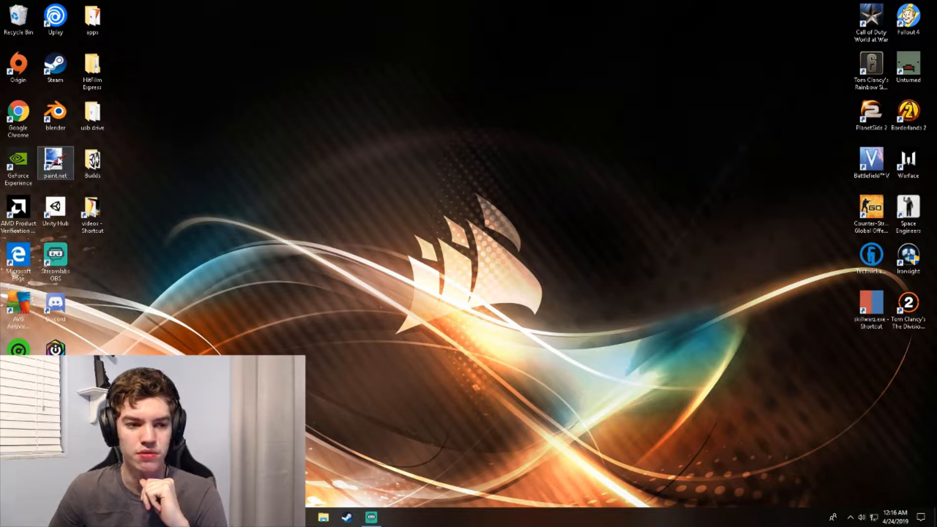
{"action": "double_click", "coordinate": [61, 163]}
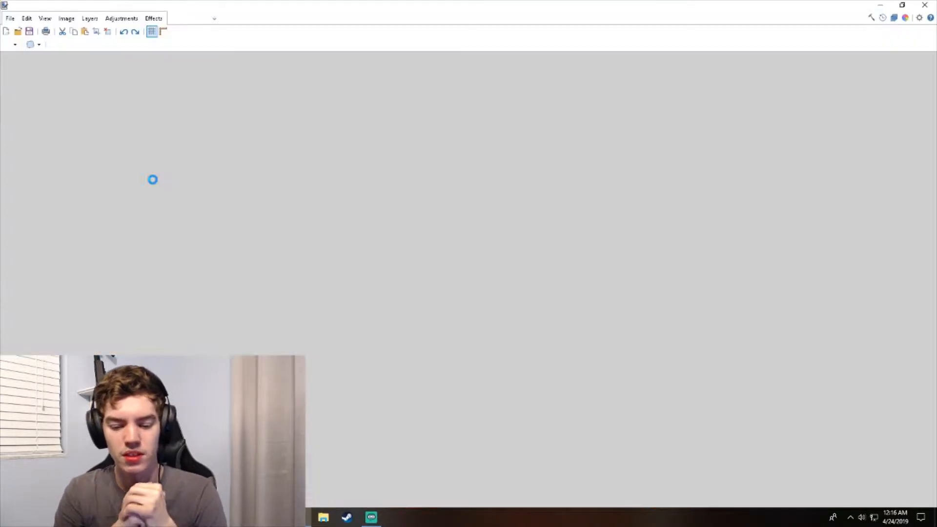
{"action": "left_click", "coordinate": [10, 18]}
{"action": "left_click", "coordinate": [12, 19]}
{"action": "left_click", "coordinate": [16, 19]}
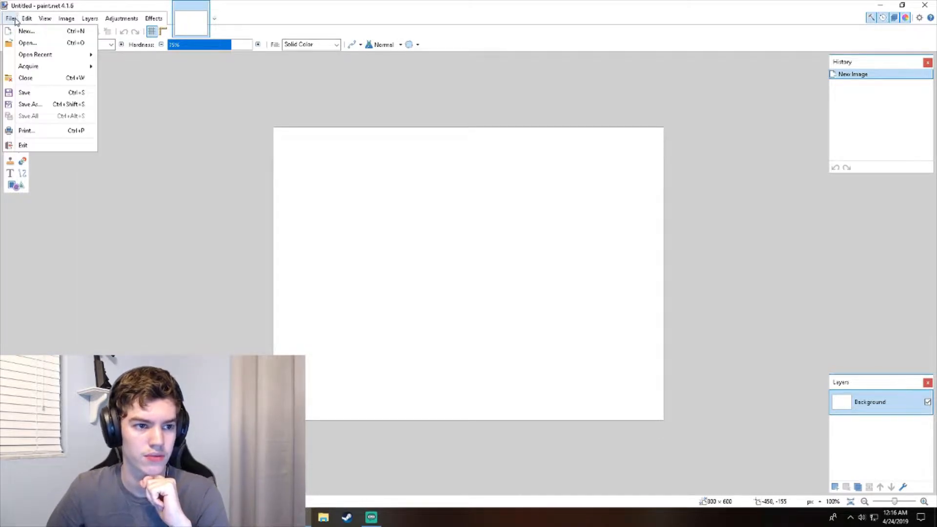
{"action": "left_click", "coordinate": [55, 34]}
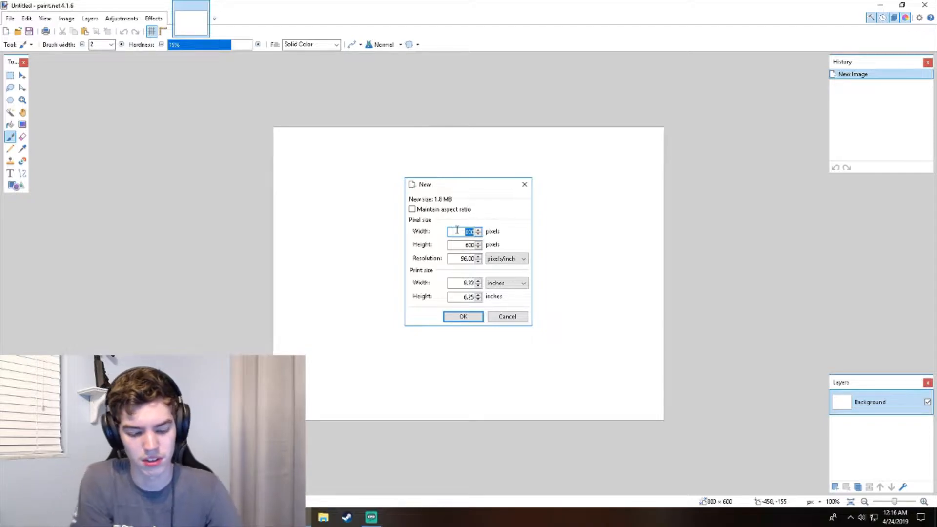
{"action": "type", "text": "1920"}
{"action": "key", "text": "Tab"}
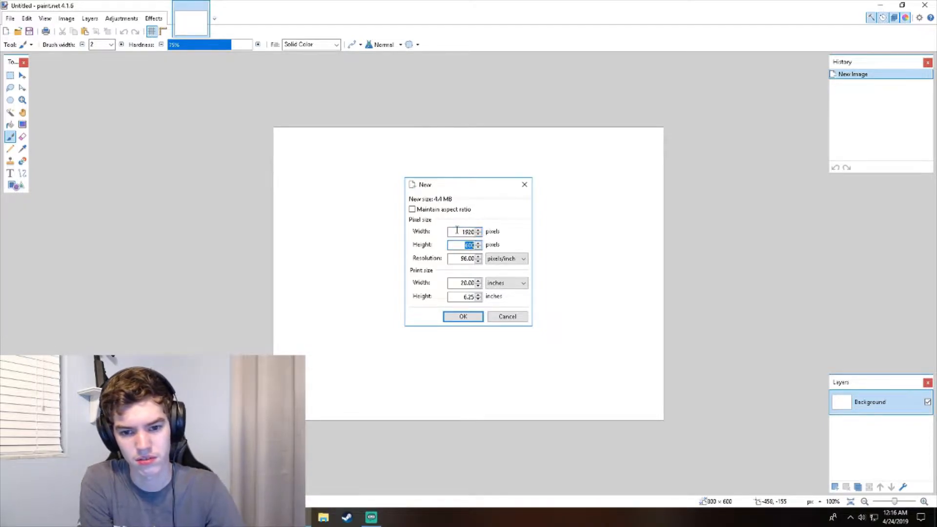
{"action": "type", "text": "1000"}
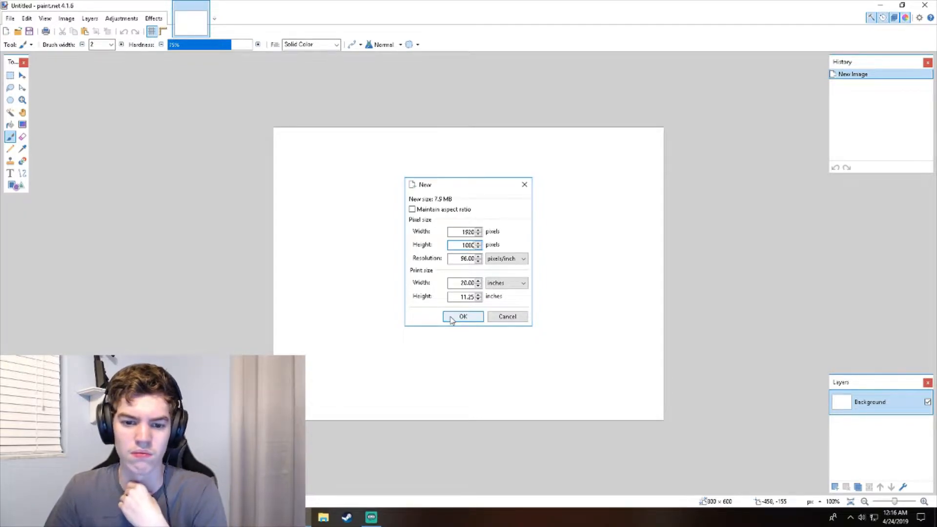
{"action": "left_click", "coordinate": [450, 318]}
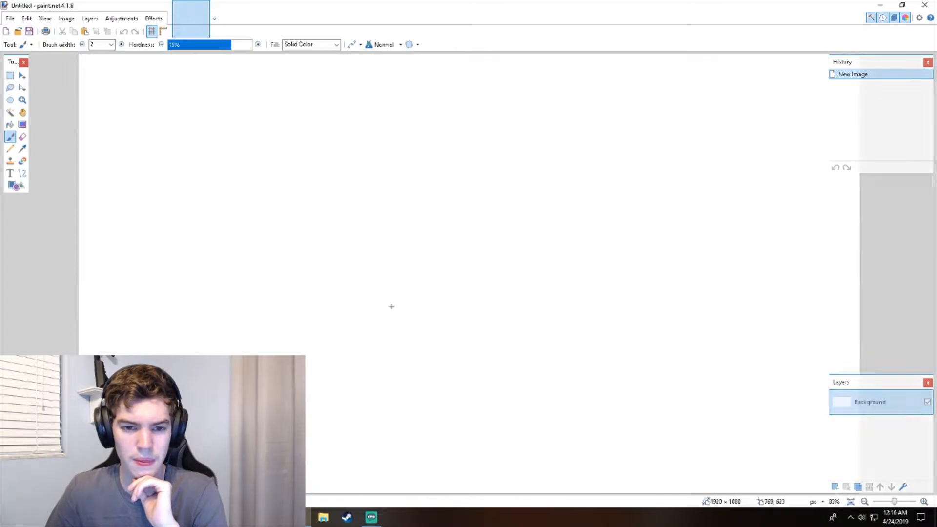
- Select the whole canvas and erase its white fill, leaving a transparent background
{"action": "scroll", "coordinate": [314, 261], "scroll_direction": "down", "scroll_amount": 3}
{"action": "left_click_drag", "start_coordinate": [306, 231], "coordinate": [382, 235]}
{"action": "left_click_drag", "start_coordinate": [373, 272], "coordinate": [395, 272]}
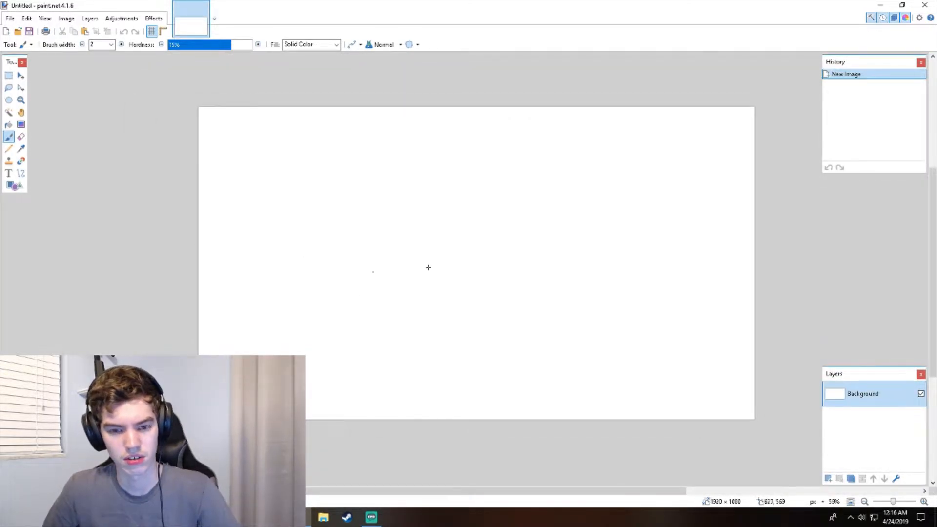
{"action": "key", "text": "ctrl+a"}
{"action": "key", "text": "Delete"}
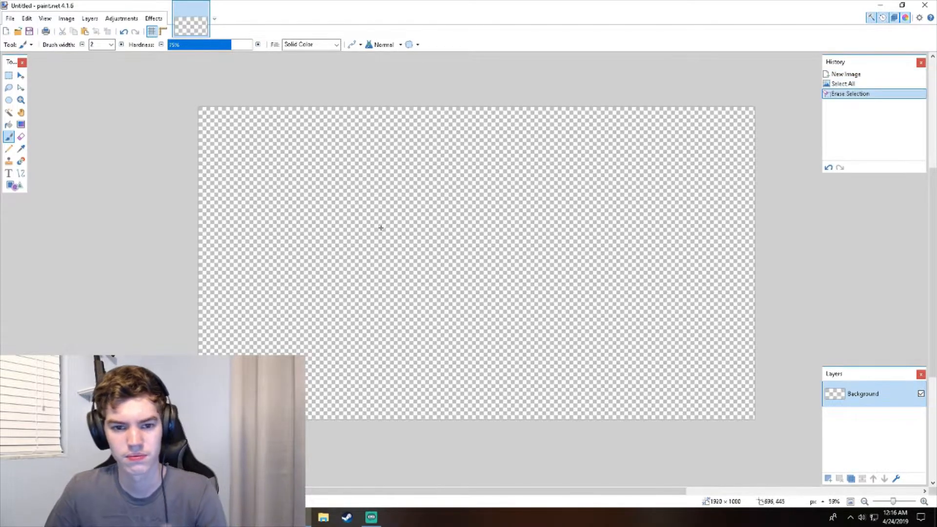
- Try to draw a diagonal line from the canvas's upper-right corner to its lower-left corner
{"action": "left_click", "coordinate": [11, 185]}
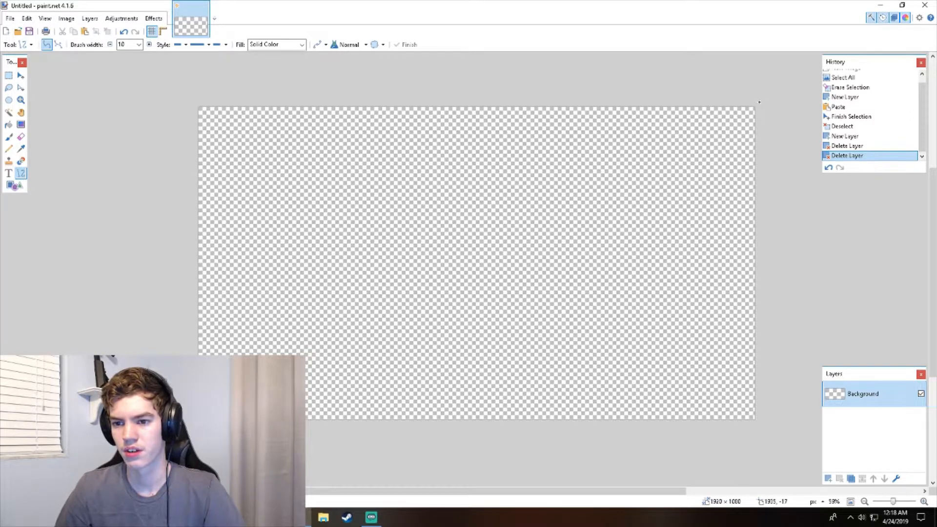
{"action": "left_click_drag", "start_coordinate": [759, 102], "coordinate": [180, 427]}
{"action": "key", "text": "ctrl+z"}
- Draw a straight black line of width 10 exactly from the canvas's lower-left corner to its upper-right corner with the Line / Curve tool
{"action": "scroll", "coordinate": [309, 355], "scroll_direction": "up", "scroll_amount": 10}
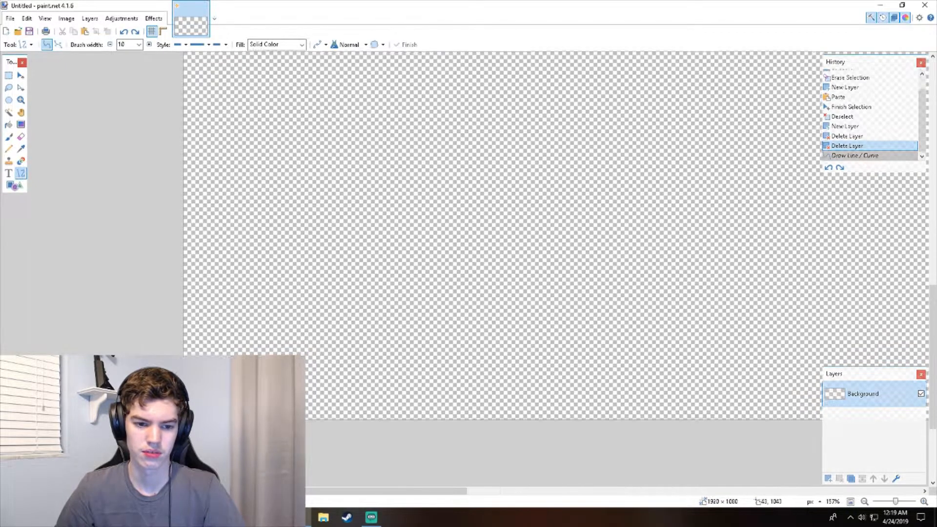
{"action": "scroll", "coordinate": [308, 355], "scroll_direction": "up", "scroll_amount": 6}
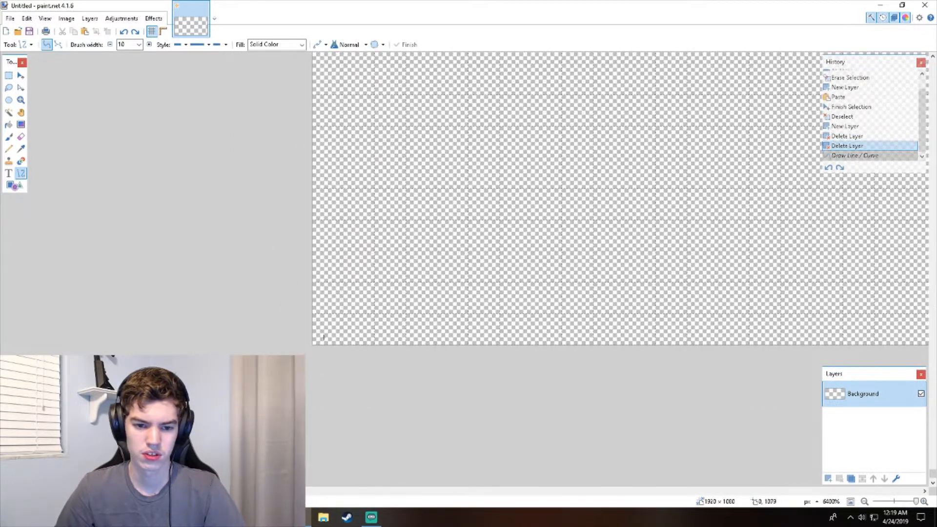
{"action": "scroll", "coordinate": [332, 327], "scroll_direction": "down", "scroll_amount": 8}
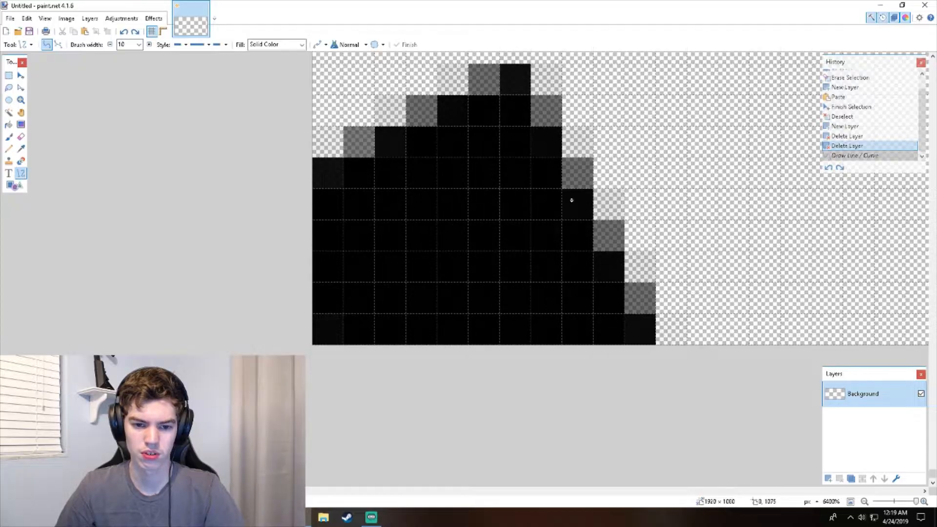
{"action": "left_click_drag", "start_coordinate": [863, 60], "coordinate": [721, 130]}
{"action": "scroll", "coordinate": [721, 131], "scroll_direction": "up", "scroll_amount": 3}
{"action": "scroll", "coordinate": [705, 146], "scroll_direction": "down", "scroll_amount": 2}
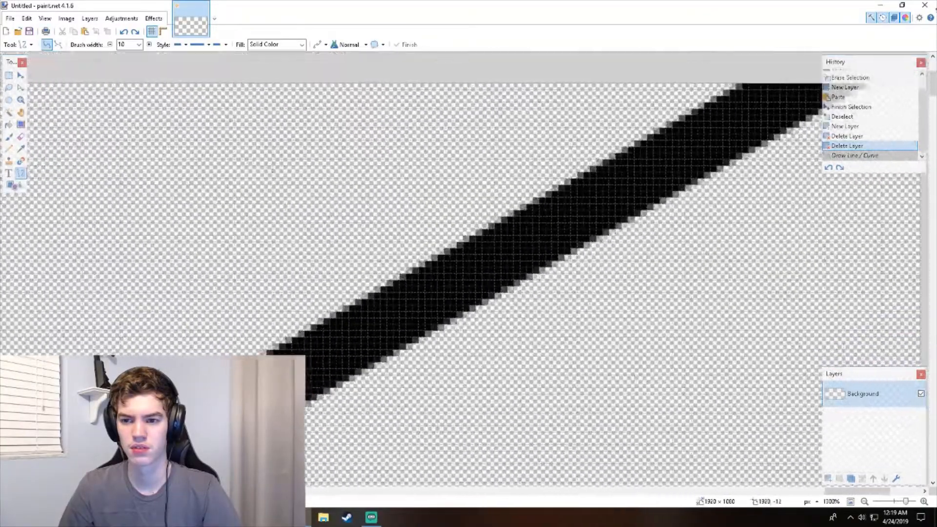
{"action": "scroll", "coordinate": [705, 146], "scroll_direction": "up", "scroll_amount": 4}
{"action": "left_click_drag", "start_coordinate": [922, 31], "coordinate": [856, 124]}
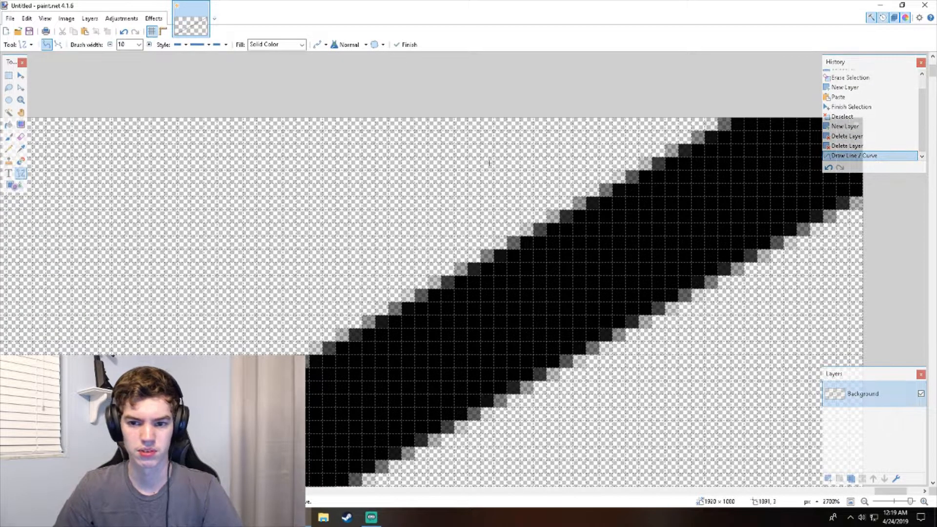
{"action": "scroll", "coordinate": [353, 274], "scroll_direction": "down", "scroll_amount": 10}
{"action": "scroll", "coordinate": [352, 274], "scroll_direction": "down", "scroll_amount": 6}
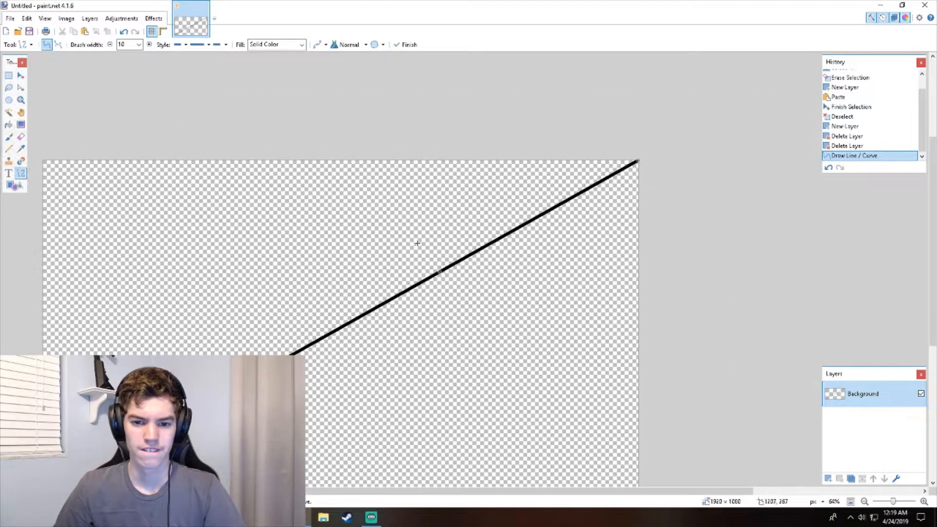
{"action": "left_click_drag", "start_coordinate": [508, 210], "coordinate": [649, 138]}
{"action": "key", "text": "Return"}
- Fill the transparent area above the diagonal line with solid red using the Paint Bucket
{"action": "left_click_drag", "start_coordinate": [194, 216], "coordinate": [245, 221]}
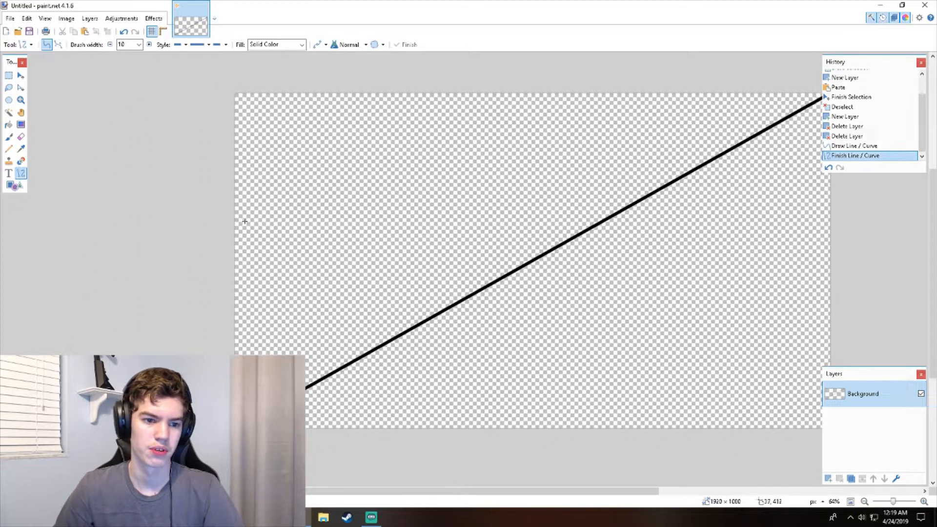
{"action": "left_click", "coordinate": [9, 125]}
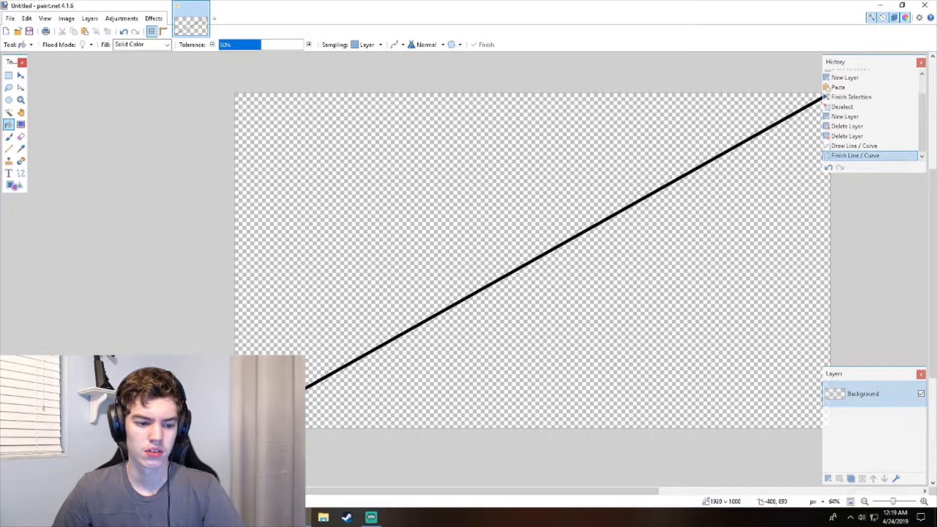
{"action": "left_click", "coordinate": [337, 268]}
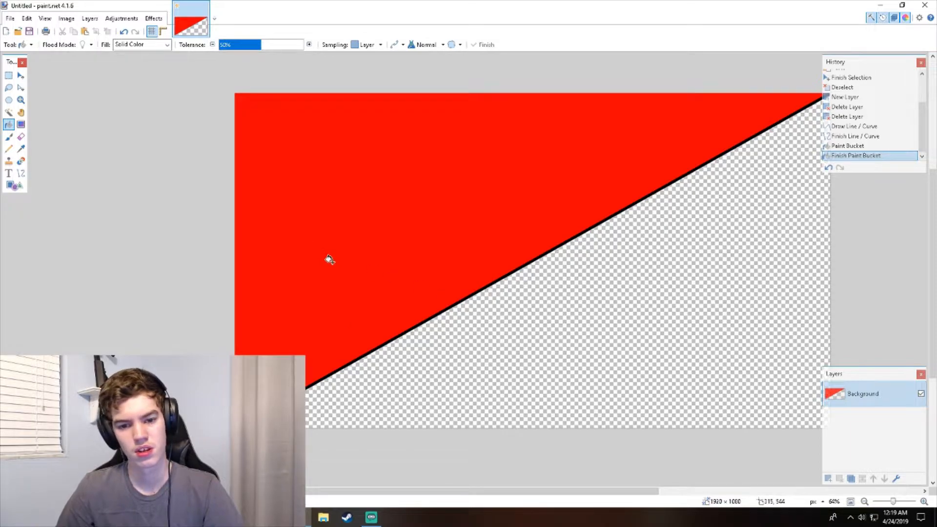
- Copy the entire red triangle and line artwork and paste it onto a new layer
{"action": "key", "text": "ctrl+a"}
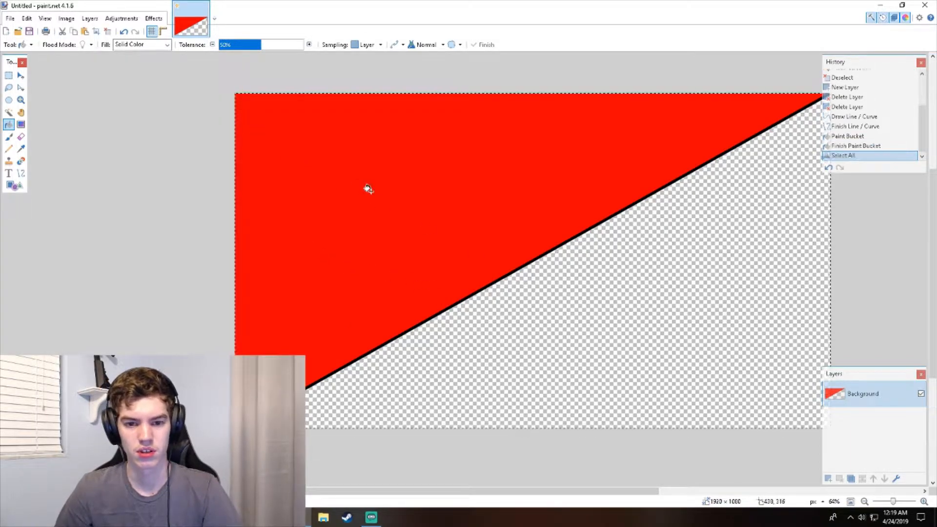
{"action": "left_click", "coordinate": [827, 478]}
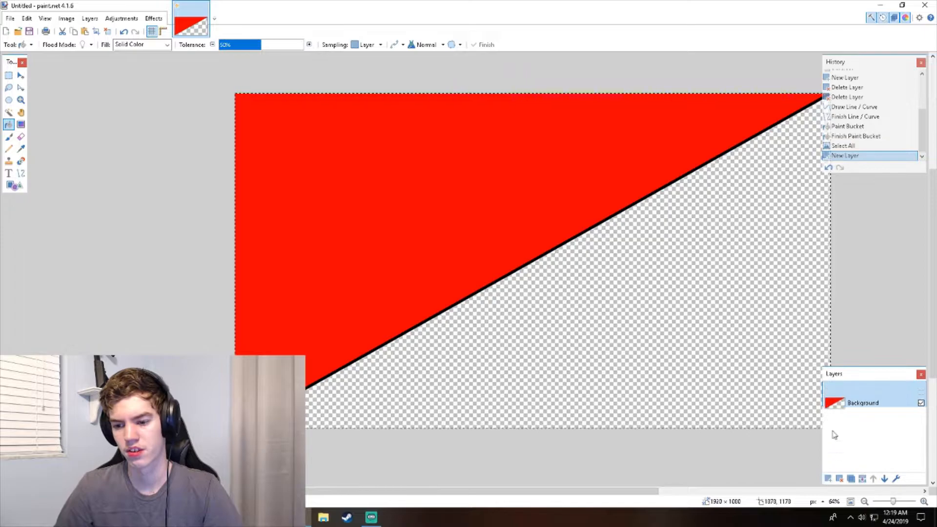
{"action": "key", "text": "ctrl+v"}
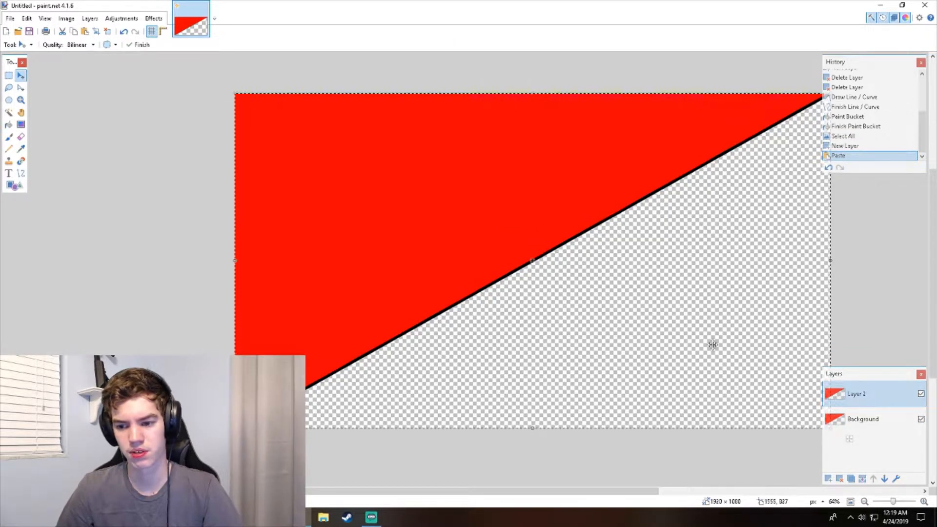
- Flip Layer 2 horizontally and vertically so its triangle covers the area below the diagonal
{"action": "left_click", "coordinate": [90, 19]}
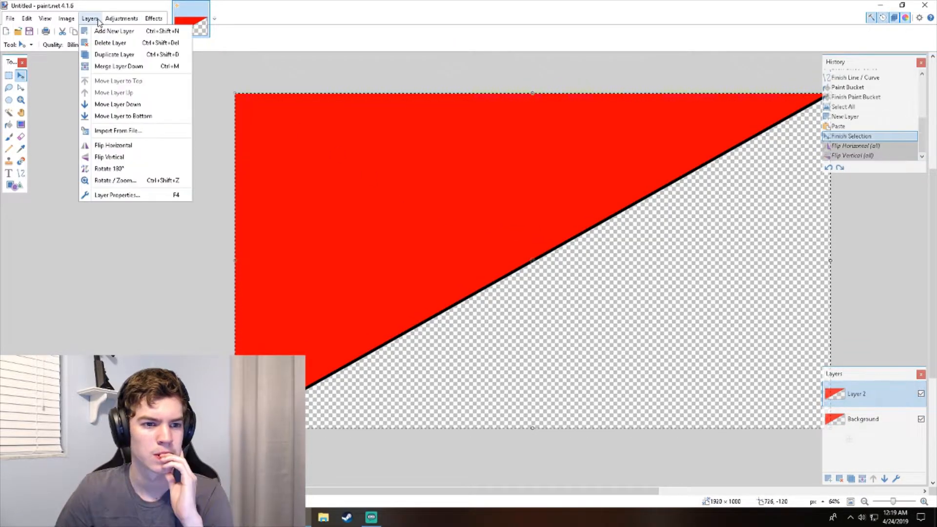
{"action": "left_click", "coordinate": [113, 145]}
{"action": "left_click", "coordinate": [89, 18]}
{"action": "left_click", "coordinate": [110, 157]}
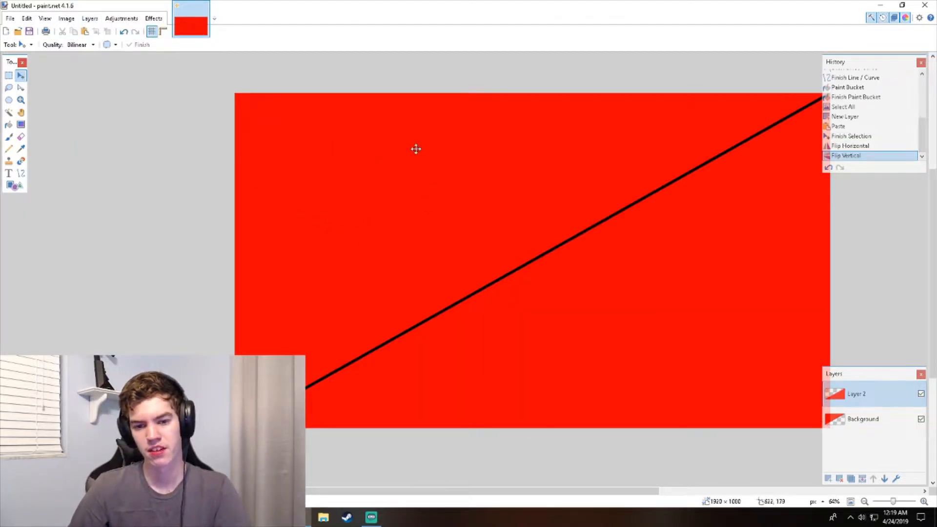
- Fill the triangle below the diagonal on Layer 2 with solid blue using the Paint Bucket
{"action": "left_click", "coordinate": [9, 125]}
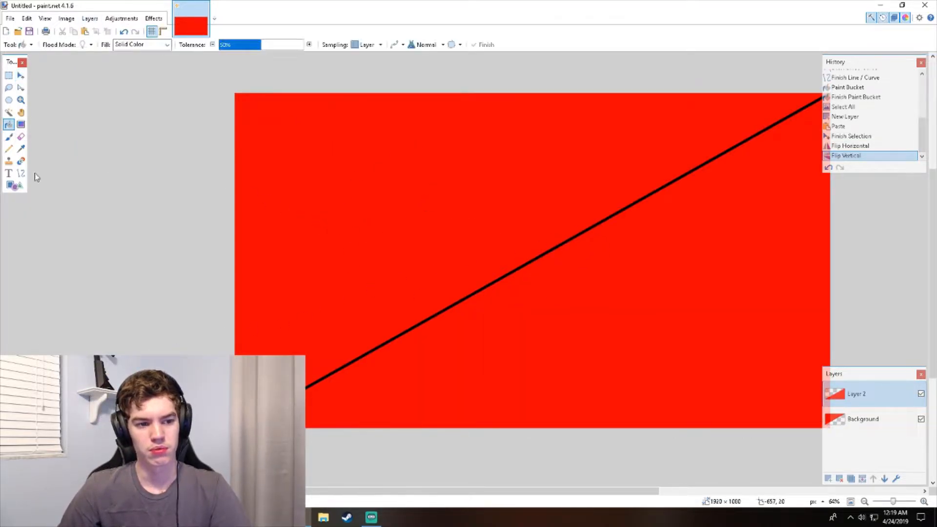
{"action": "left_click", "coordinate": [369, 383]}
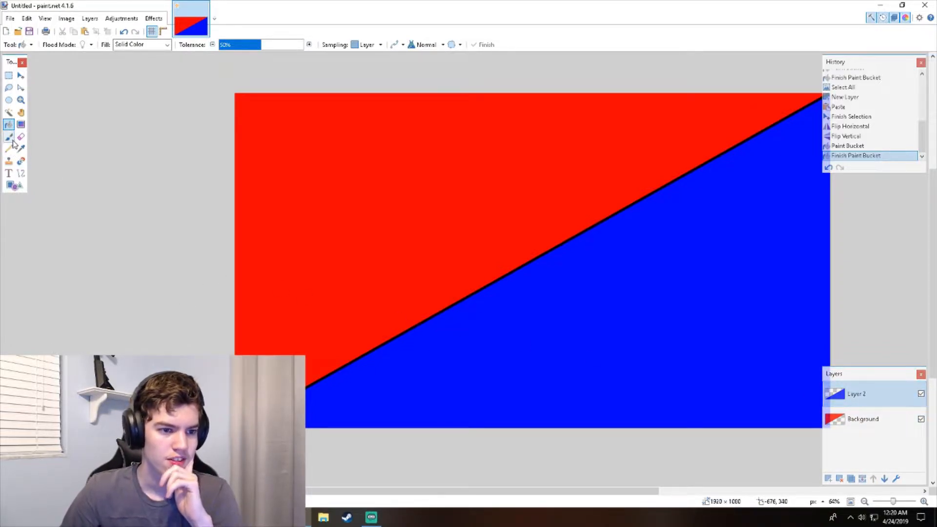
- Paint freehand black strokes over the red triangle with a Paintbrush of width 10
{"action": "left_click", "coordinate": [8, 136]}
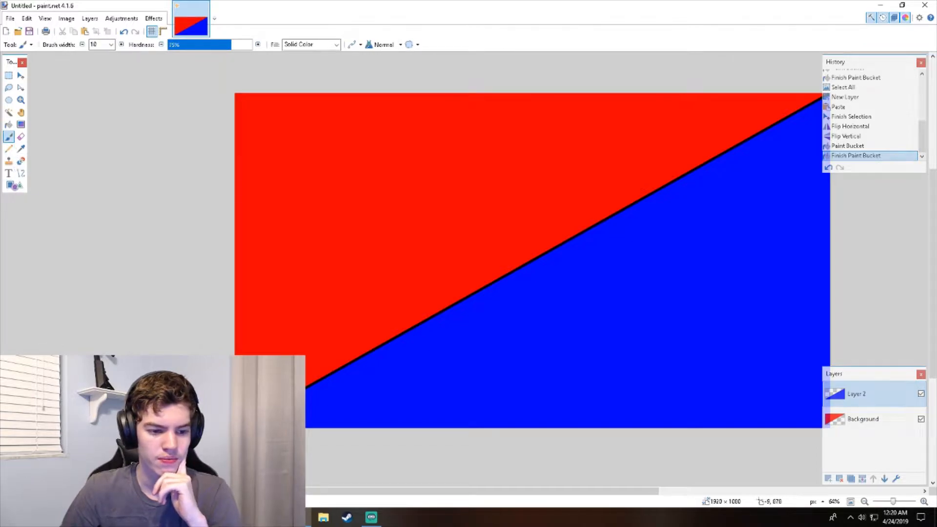
{"action": "left_click", "coordinate": [246, 352]}
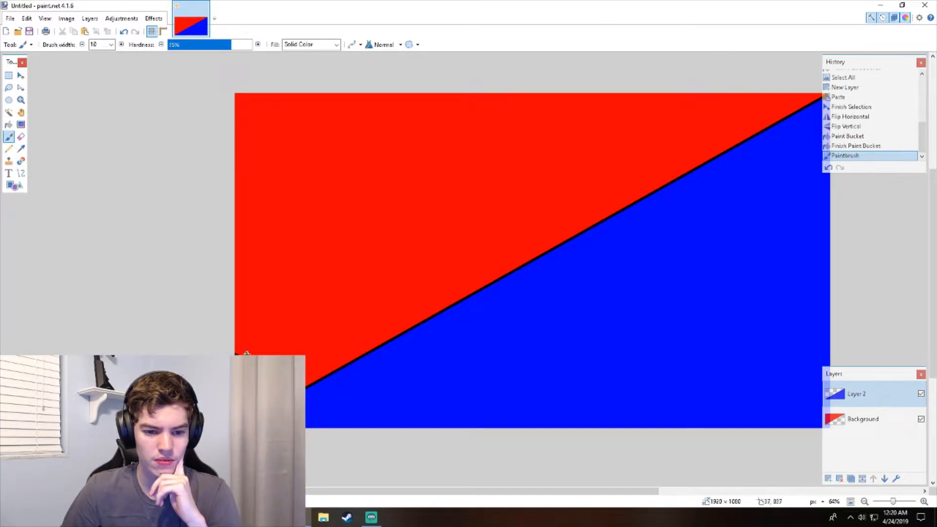
{"action": "mouse_move", "coordinate": [244, 361]}
{"action": "left_mouse_down"}
{"action": "mouse_move", "coordinate": [330, 335]}
{"action": "mouse_move", "coordinate": [368, 350]}
{"action": "mouse_move", "coordinate": [308, 257]}
{"action": "mouse_move", "coordinate": [231, 214]}
{"action": "left_mouse_up"}
{"action": "mouse_move", "coordinate": [276, 245]}
{"action": "left_mouse_down"}
{"action": "mouse_move", "coordinate": [295, 161]}
{"action": "mouse_move", "coordinate": [362, 91]}
{"action": "left_mouse_up"}
{"action": "left_click_drag", "start_coordinate": [304, 147], "coordinate": [320, 198]}
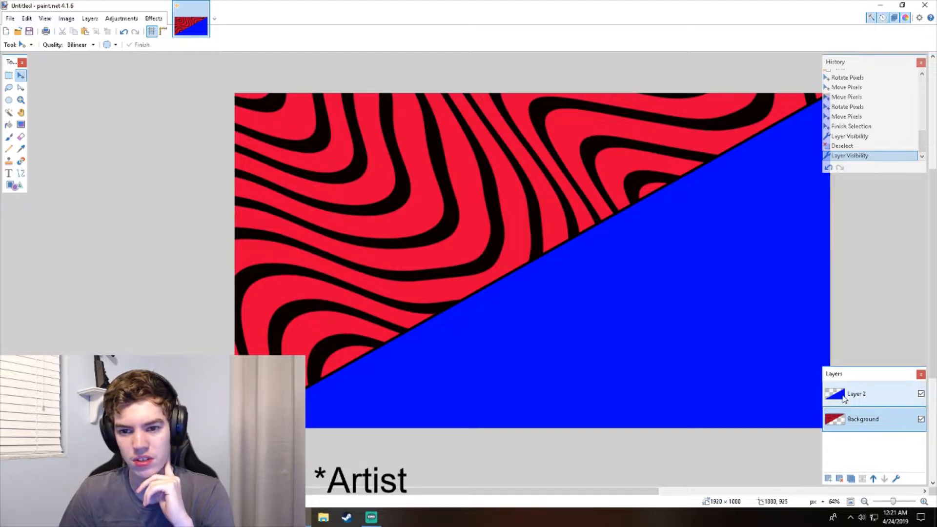
- Paint freehand black strokes over the blue triangle on Layer 2 with a Paintbrush of width 10
{"action": "left_click", "coordinate": [843, 397]}
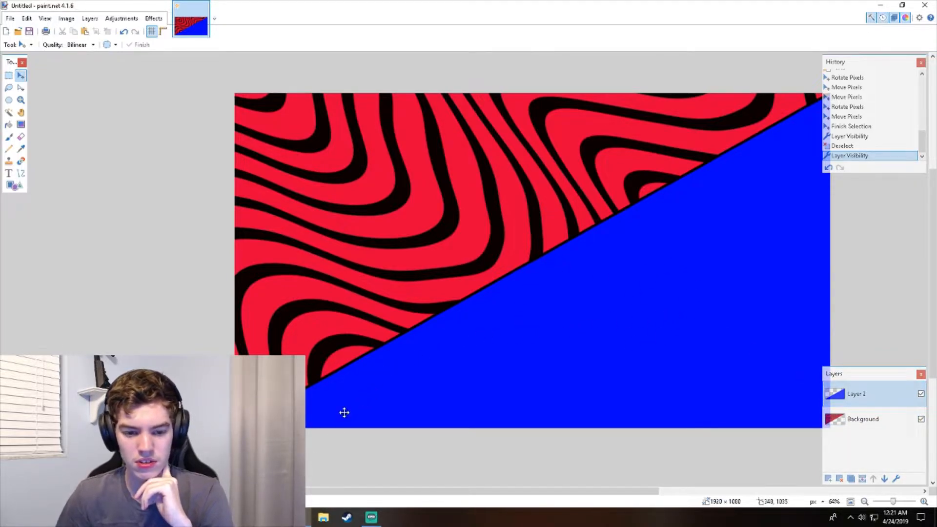
{"action": "left_click", "coordinate": [9, 136]}
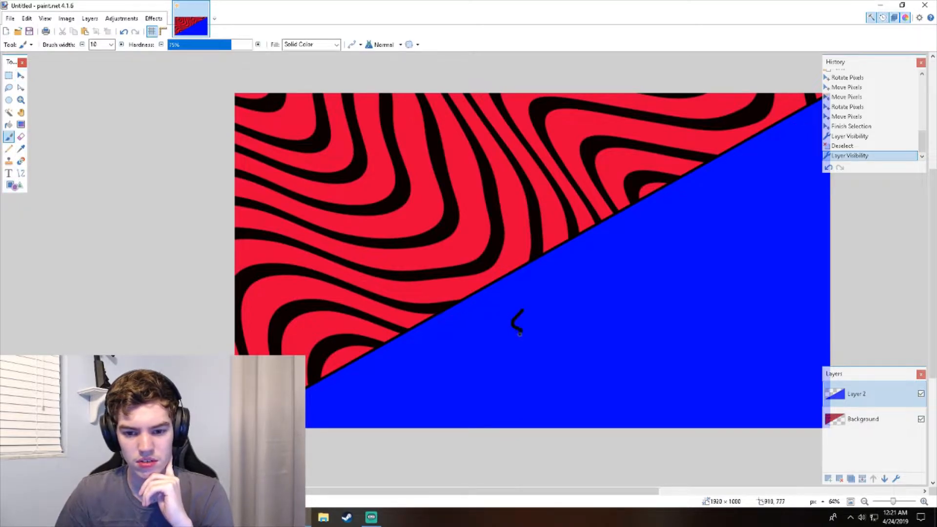
{"action": "left_click_drag", "start_coordinate": [526, 348], "coordinate": [533, 361]}
{"action": "left_click_drag", "start_coordinate": [595, 346], "coordinate": [621, 345]}
{"action": "left_click_drag", "start_coordinate": [666, 296], "coordinate": [722, 350]}
{"action": "mouse_move", "coordinate": [767, 295]}
{"action": "left_mouse_down"}
{"action": "mouse_move", "coordinate": [752, 266]}
{"action": "mouse_move", "coordinate": [746, 307]}
{"action": "mouse_move", "coordinate": [761, 347]}
{"action": "left_mouse_up"}
{"action": "left_click_drag", "start_coordinate": [701, 303], "coordinate": [727, 309]}
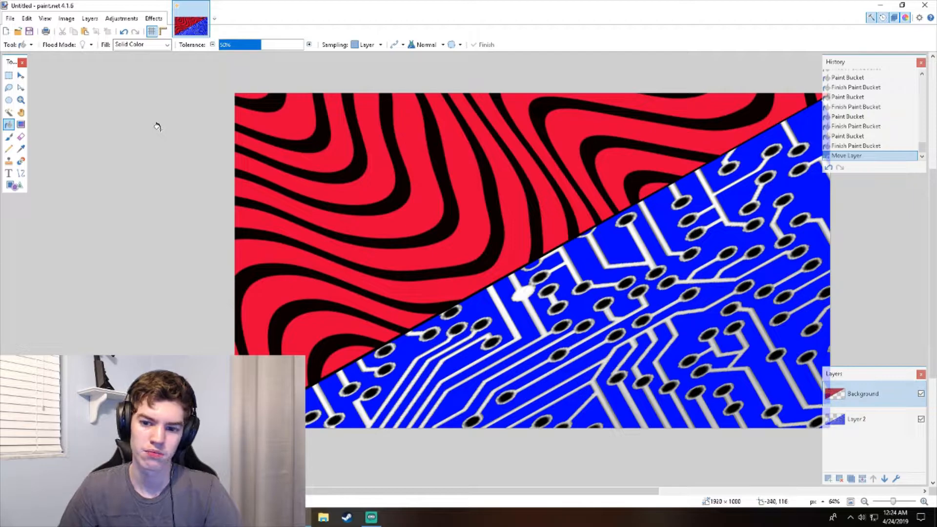
- Hide Layer 2 so that only the red patterned half remains on the canvas
{"action": "left_click", "coordinate": [8, 137]}
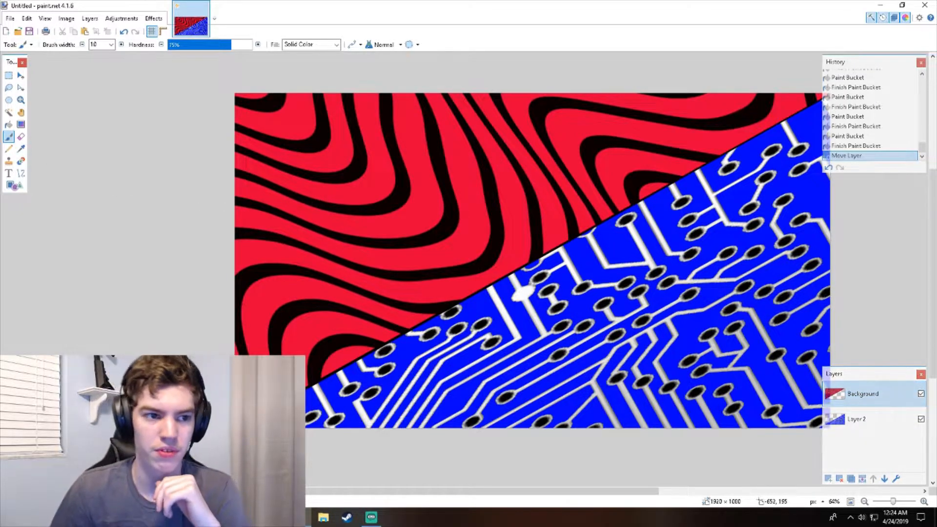
{"action": "left_click", "coordinate": [10, 18]}
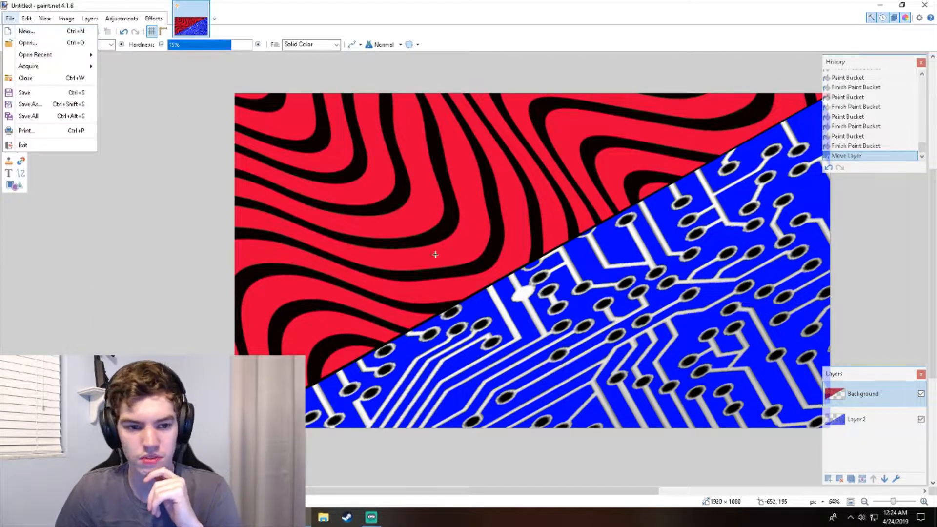
{"action": "left_click", "coordinate": [873, 418]}
{"action": "left_click", "coordinate": [874, 418]}
{"action": "left_click", "coordinate": [921, 419]}
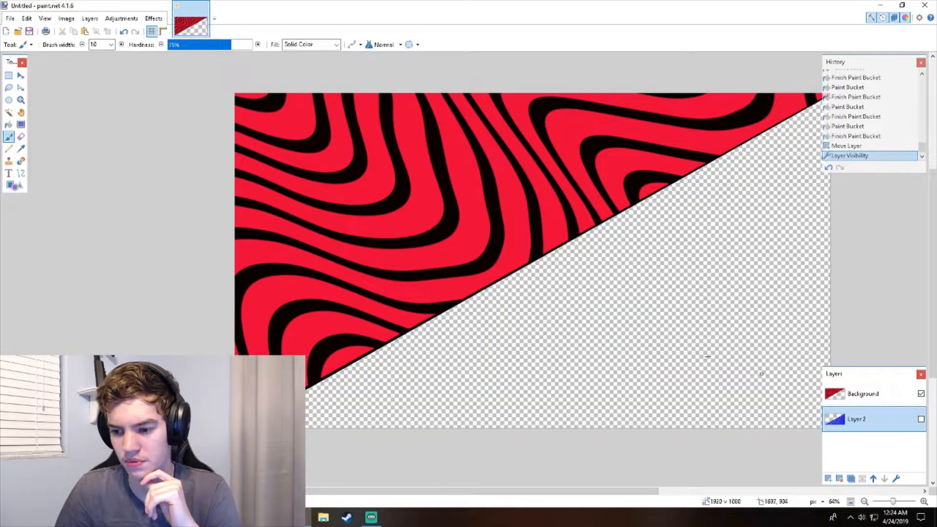
- Save the red half to the Desktop as 1.png in PNG format with the default settings, flattening the layers
{"action": "left_click", "coordinate": [10, 18]}
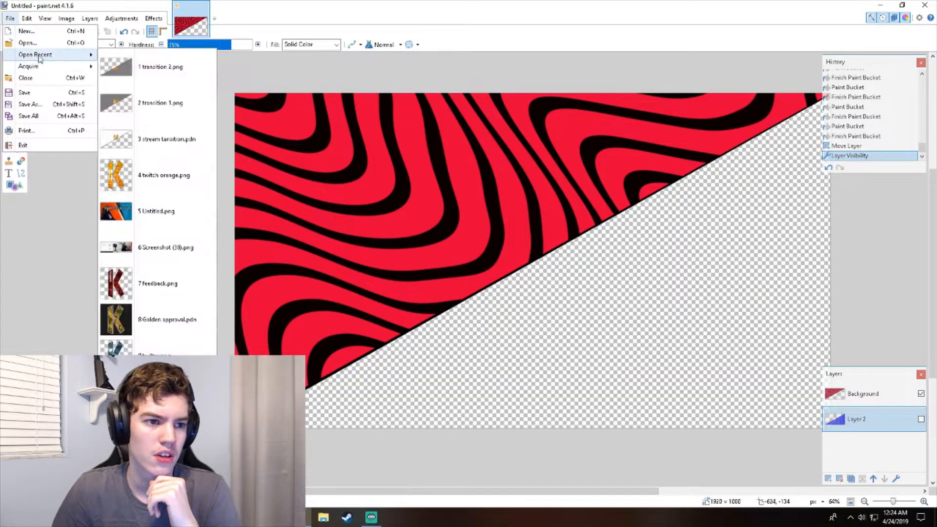
{"action": "left_click", "coordinate": [34, 103]}
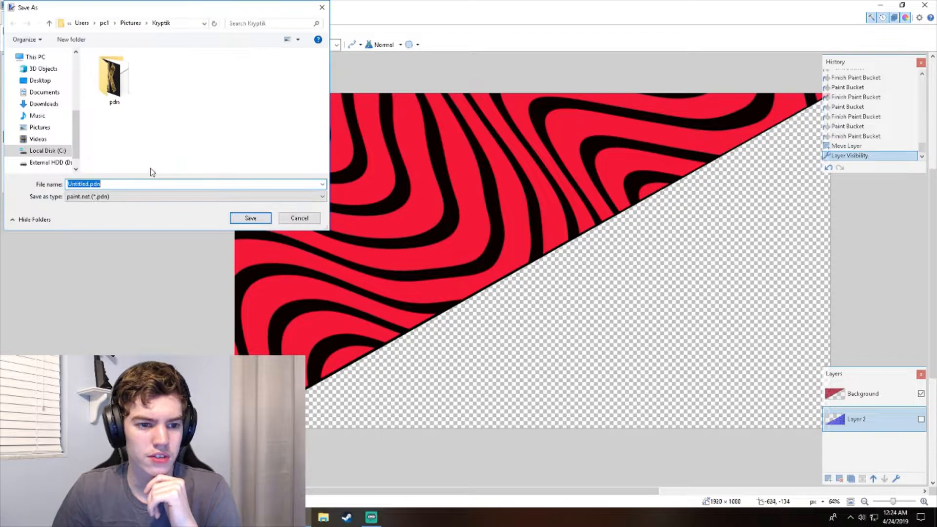
{"action": "left_click", "coordinate": [39, 81]}
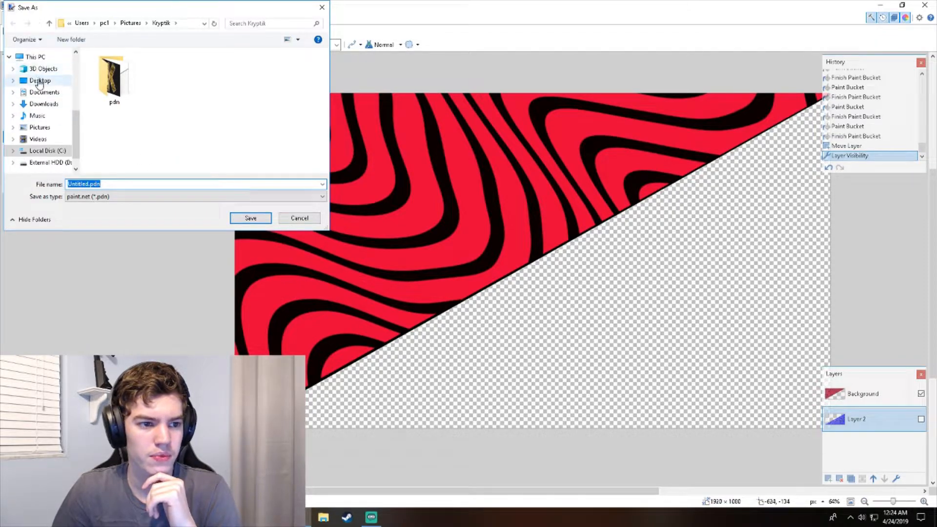
{"action": "left_click", "coordinate": [97, 196]}
{"action": "left_click", "coordinate": [85, 235]}
{"action": "left_click", "coordinate": [106, 186]}
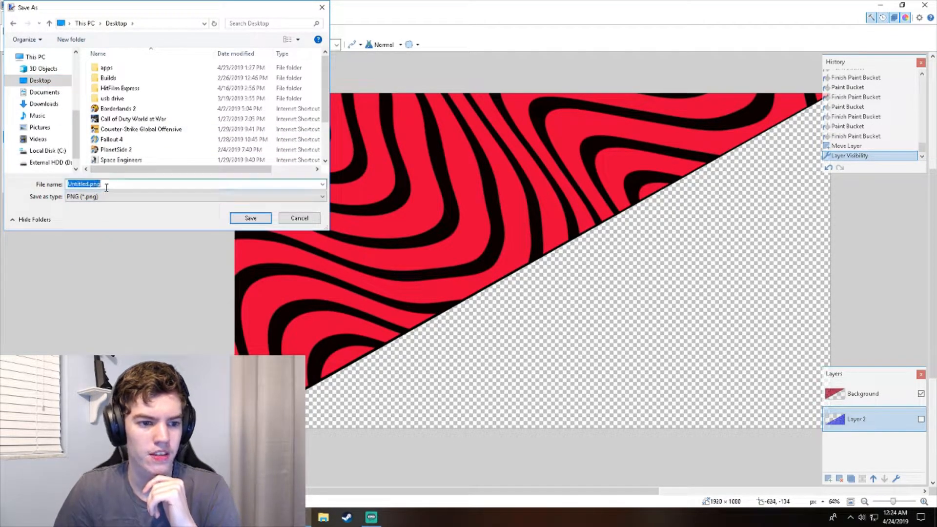
{"action": "left_click", "coordinate": [250, 218]}
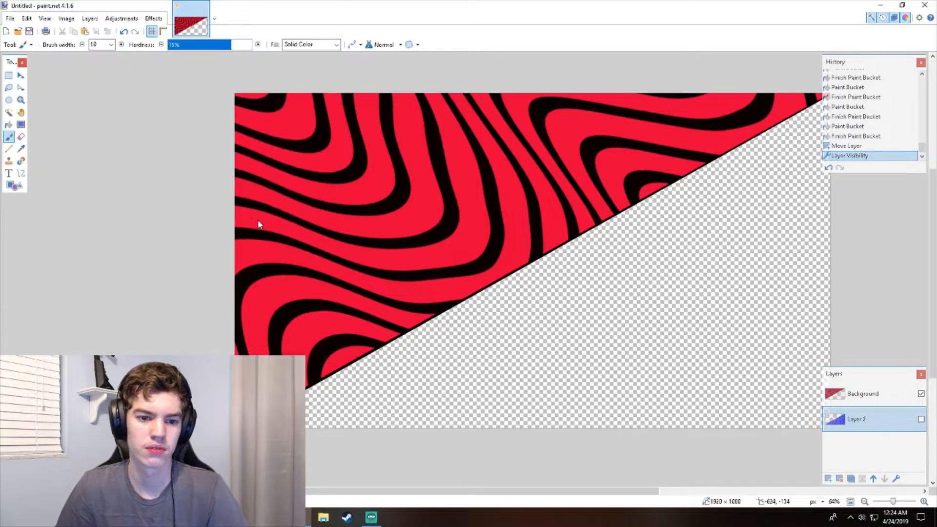
{"action": "left_click", "coordinate": [420, 263]}
{"action": "left_click", "coordinate": [472, 260]}
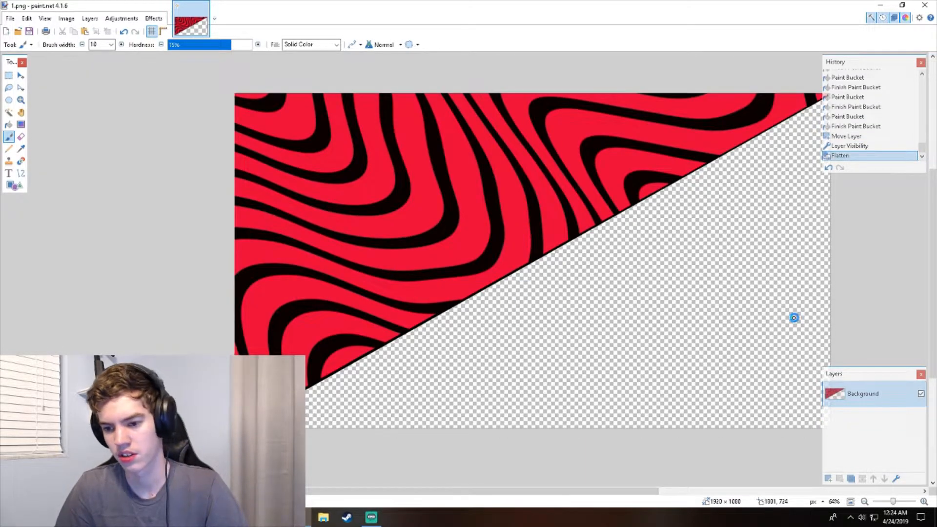
- Undo the flatten, then hide the Background layer and show Layer 2 with the blue circuit half
{"action": "key", "text": "ctrl+z"}
{"action": "left_click", "coordinate": [914, 396]}
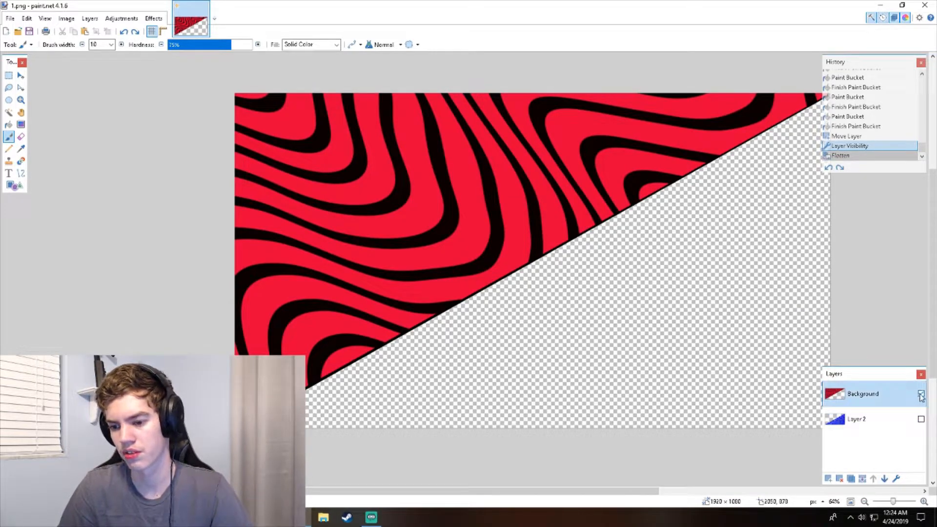
{"action": "left_click", "coordinate": [920, 395]}
{"action": "left_click", "coordinate": [920, 418]}
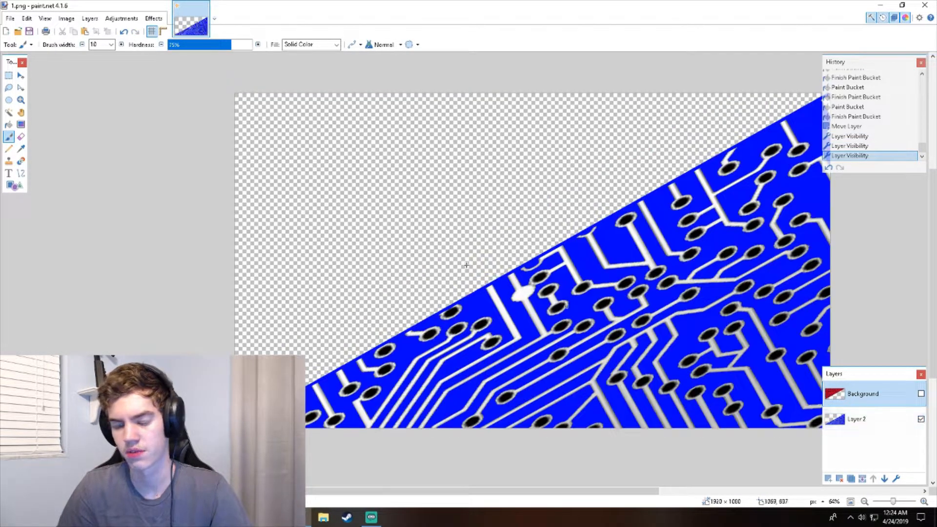
- Save the blue circuit half to the Desktop as 2.png in PNG format with auto-detected bit depth, flattening the layers
{"action": "left_click", "coordinate": [9, 18]}
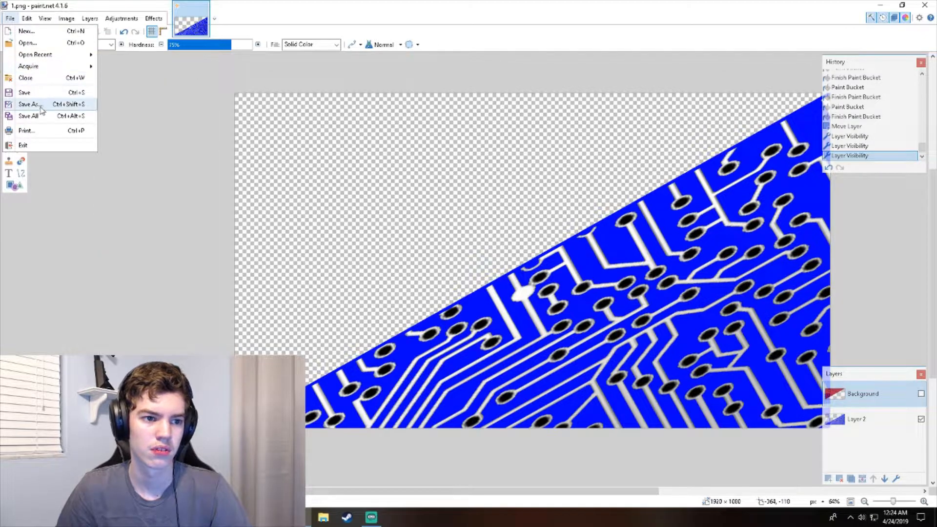
{"action": "left_click", "coordinate": [41, 108]}
{"action": "left_click", "coordinate": [93, 195]}
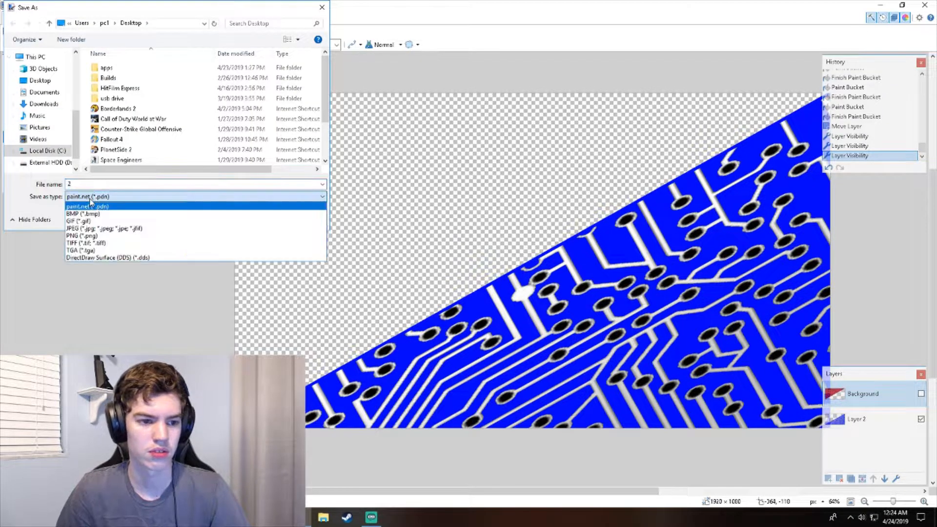
{"action": "left_click", "coordinate": [98, 236]}
{"action": "left_click", "coordinate": [250, 219]}
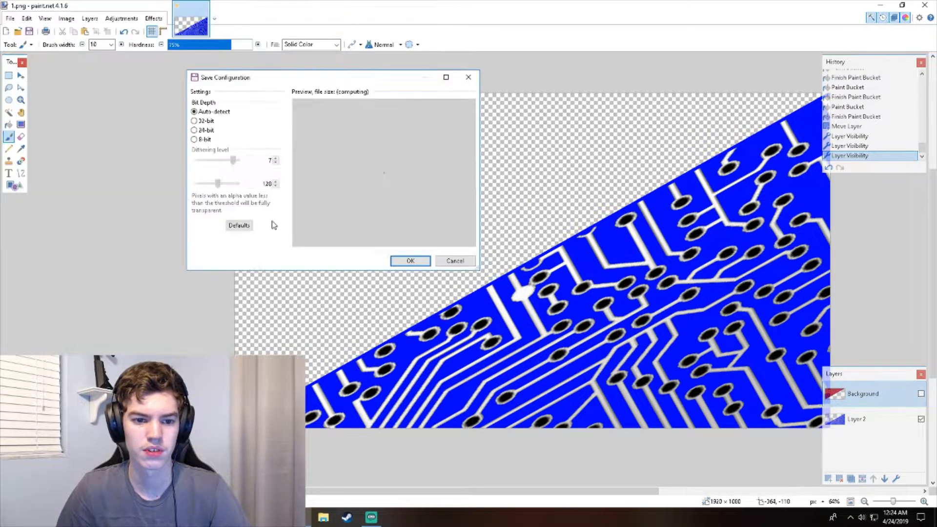
{"action": "left_click", "coordinate": [417, 264]}
{"action": "left_click", "coordinate": [470, 287]}
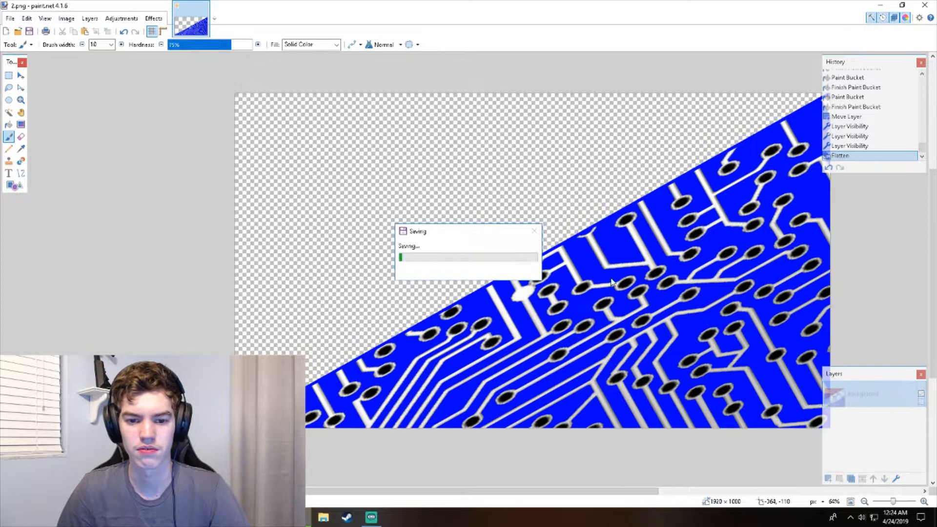
- Close paint.net and the browser, and launch HitFilm Express from the apps folder on the desktop
{"action": "left_click", "coordinate": [927, 6]}
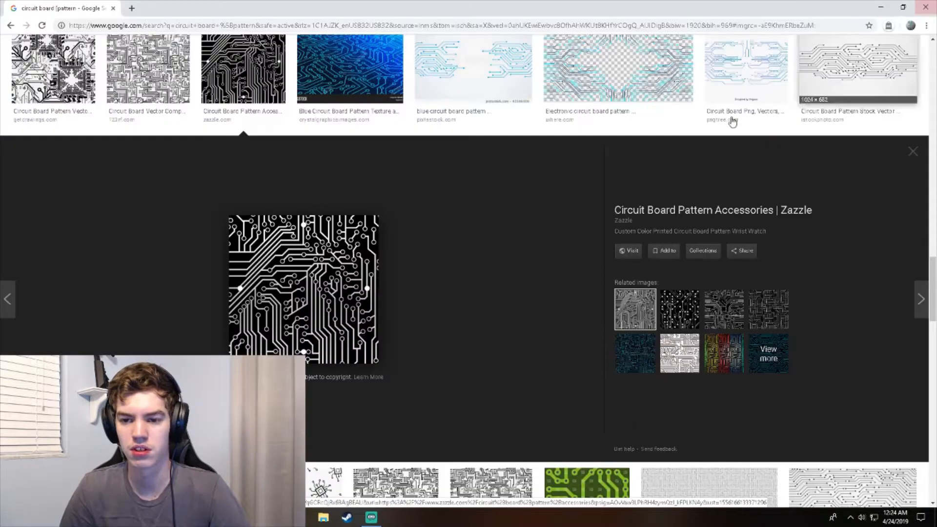
{"action": "left_click", "coordinate": [922, 6]}
{"action": "double_click", "coordinate": [92, 20]}
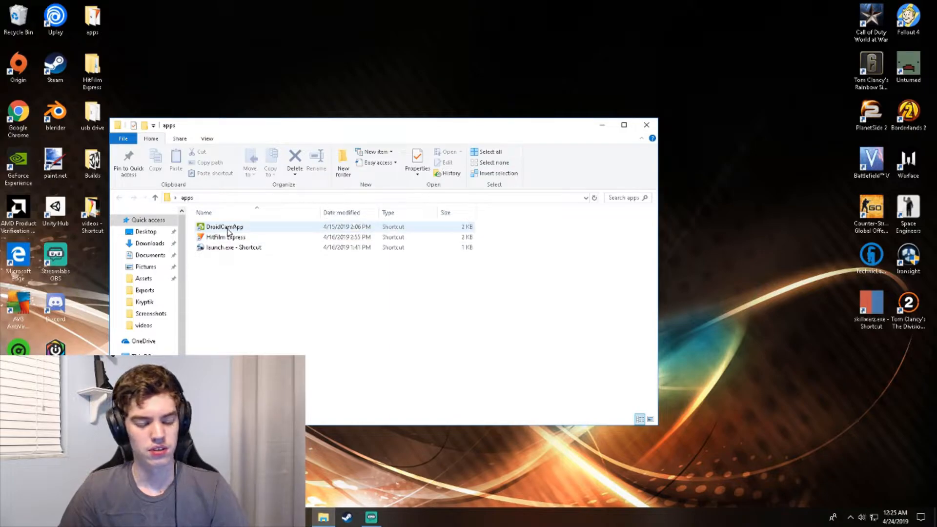
{"action": "left_click", "coordinate": [230, 239]}
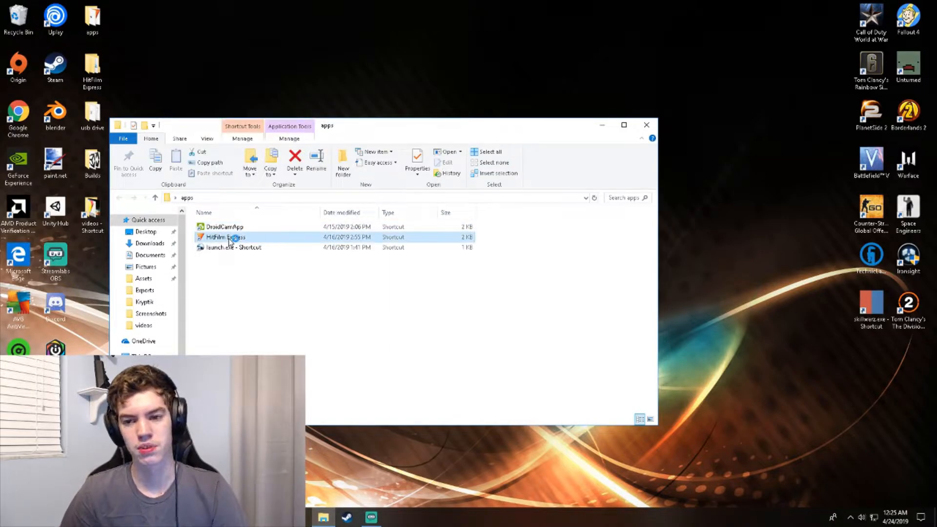
{"action": "double_click", "coordinate": [229, 239]}
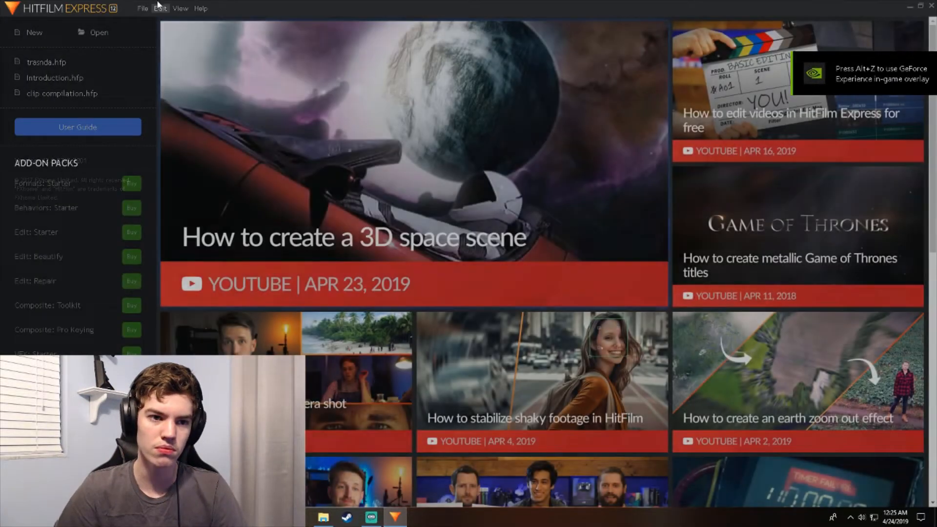
- Start a new project and choose the 1080p Full HD @ 30 fps template
{"action": "left_click", "coordinate": [144, 8]}
{"action": "left_click", "coordinate": [145, 9]}
{"action": "left_click", "coordinate": [138, 10]}
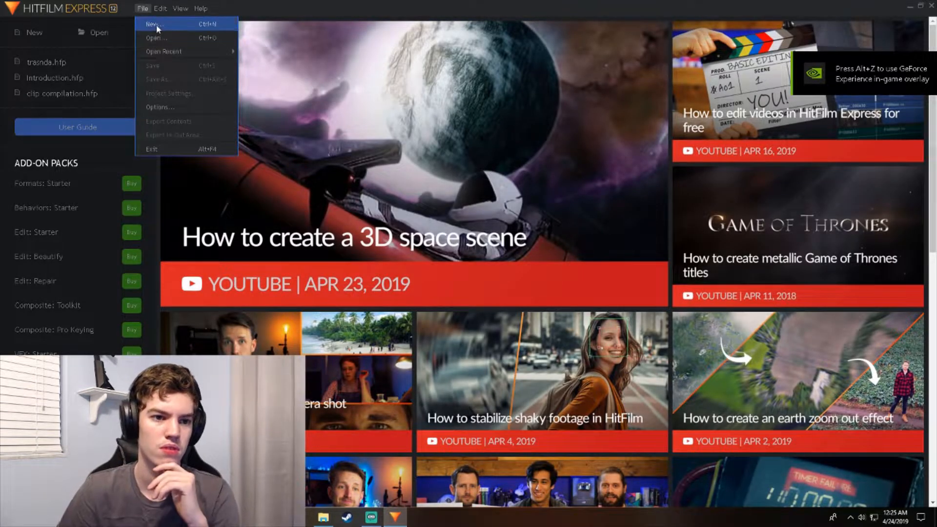
{"action": "left_click", "coordinate": [152, 25]}
{"action": "left_click", "coordinate": [496, 146]}
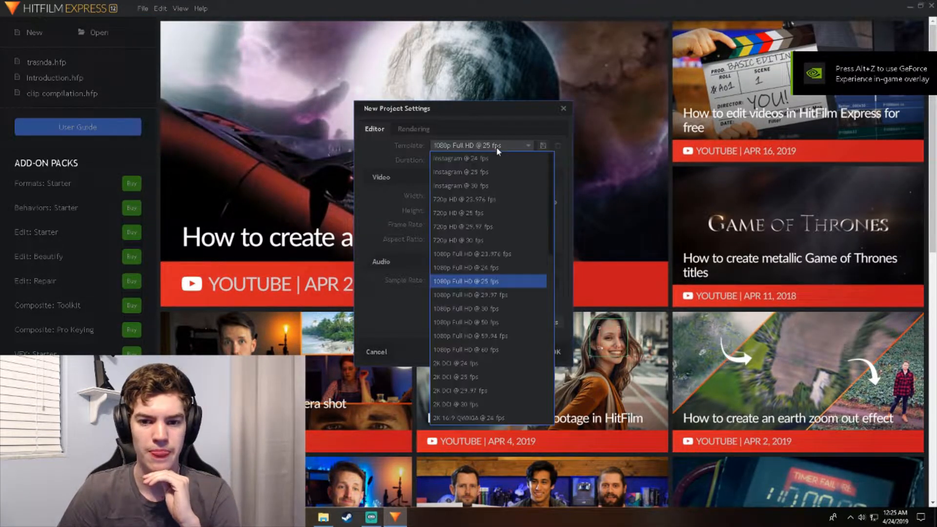
{"action": "left_click", "coordinate": [505, 309]}
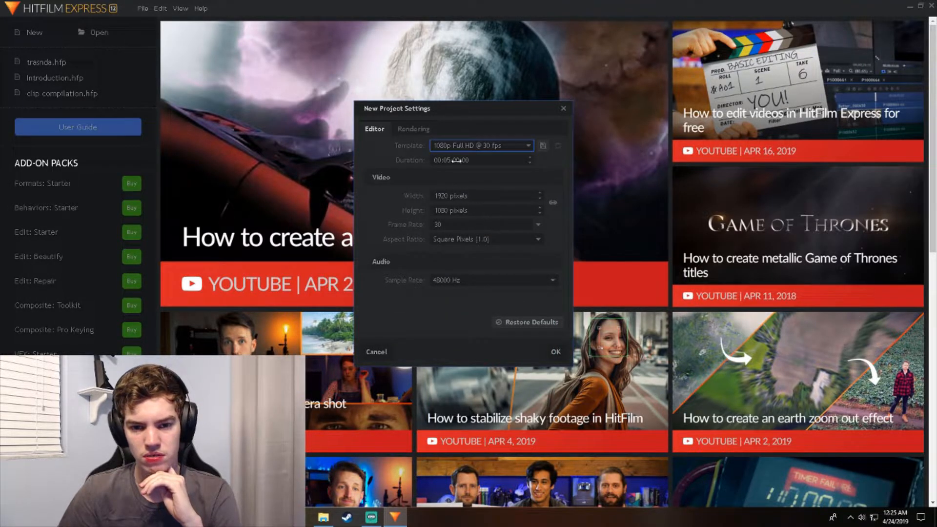
- Set the project duration to 00:00:02:00 and create the project
{"action": "left_click", "coordinate": [480, 160]}
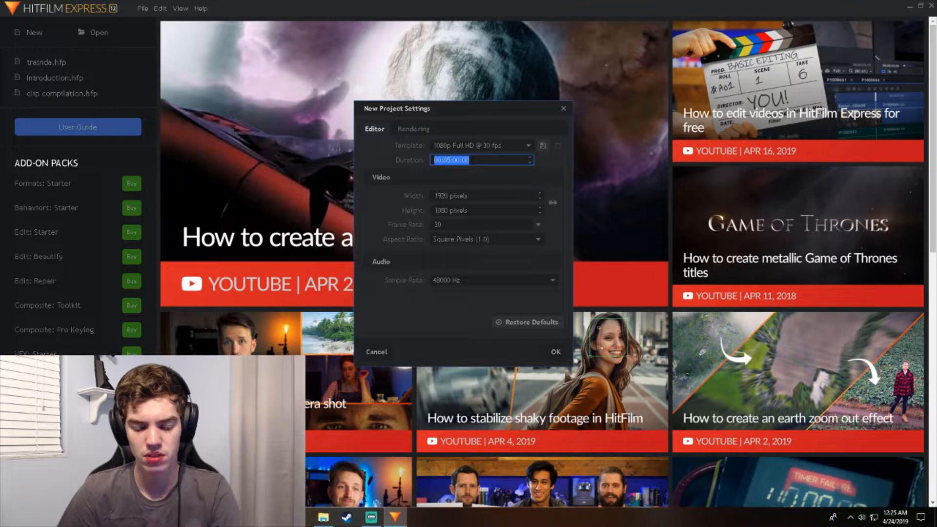
{"action": "left_click", "coordinate": [447, 161]}
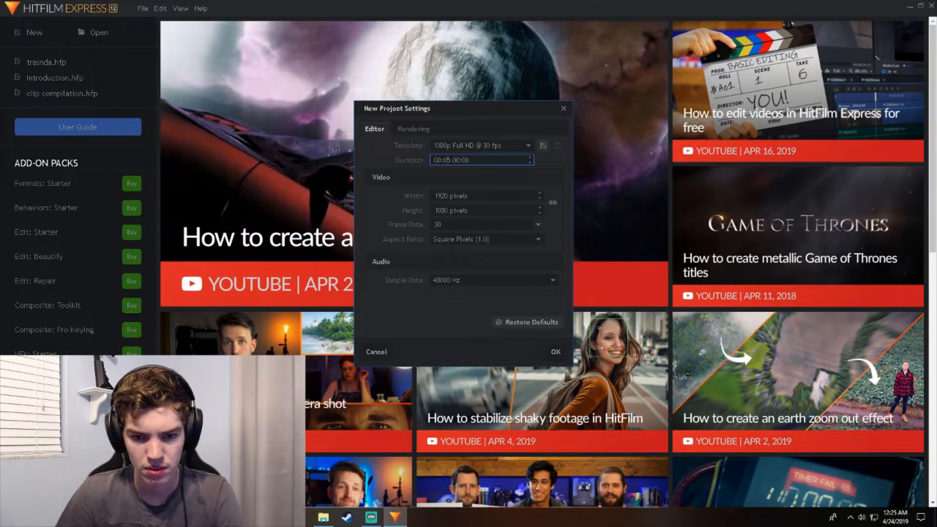
{"action": "key", "text": "BackSpace"}
{"action": "type", "text": "00"}
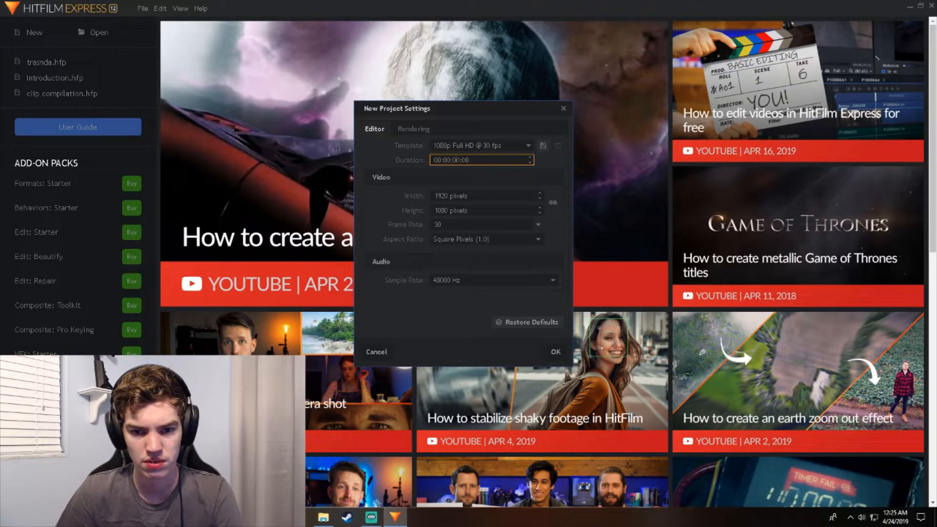
{"action": "key", "text": "BackSpace"}
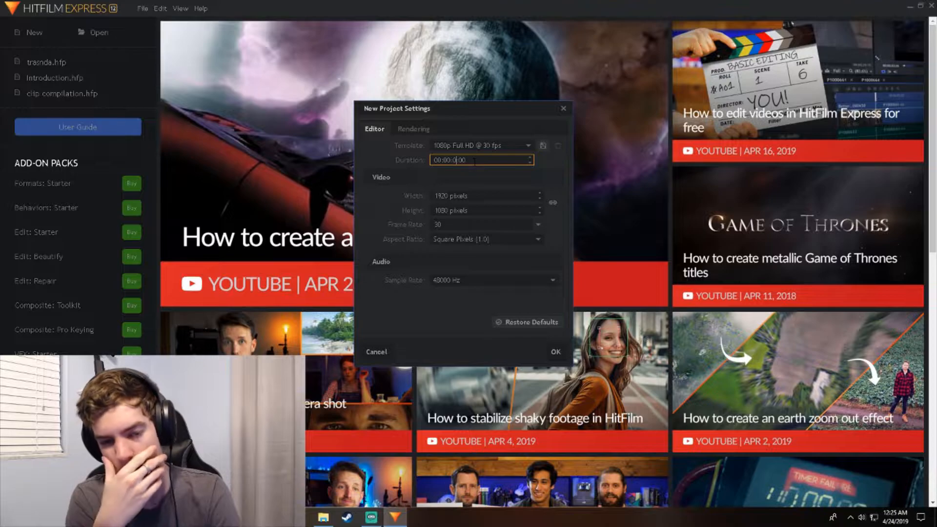
{"action": "type", "text": "2"}
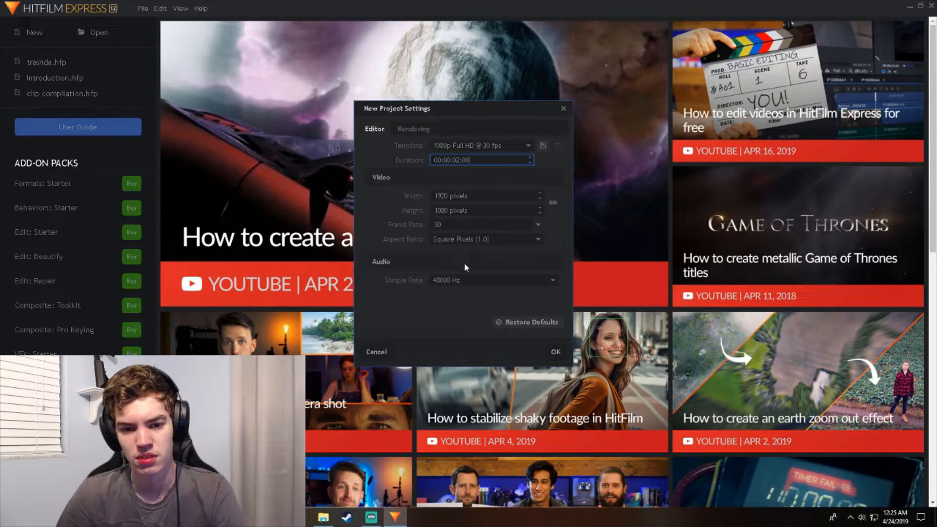
{"action": "left_click", "coordinate": [556, 351]}
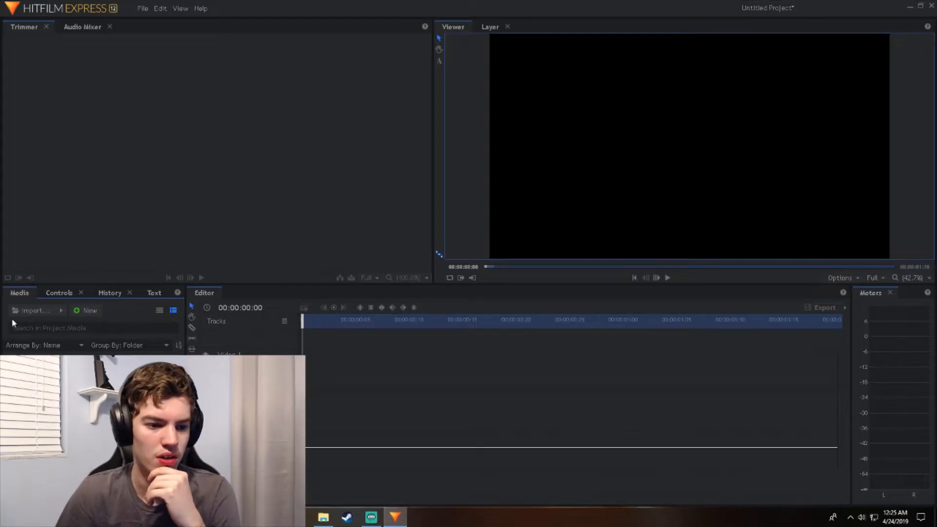
- Import 1.png and 2.png from the Desktop into the project media and select 1.png for preview
{"action": "left_click", "coordinate": [28, 311]}
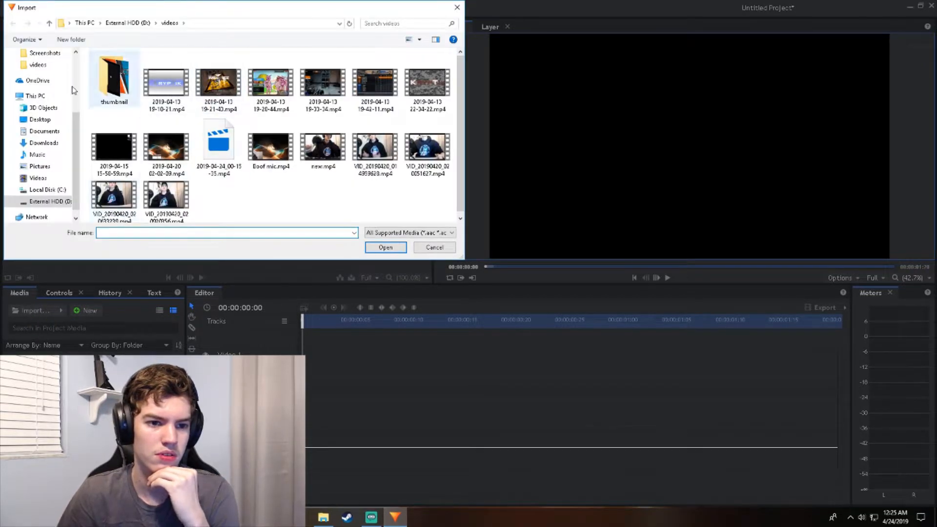
{"action": "left_click", "coordinate": [37, 73]}
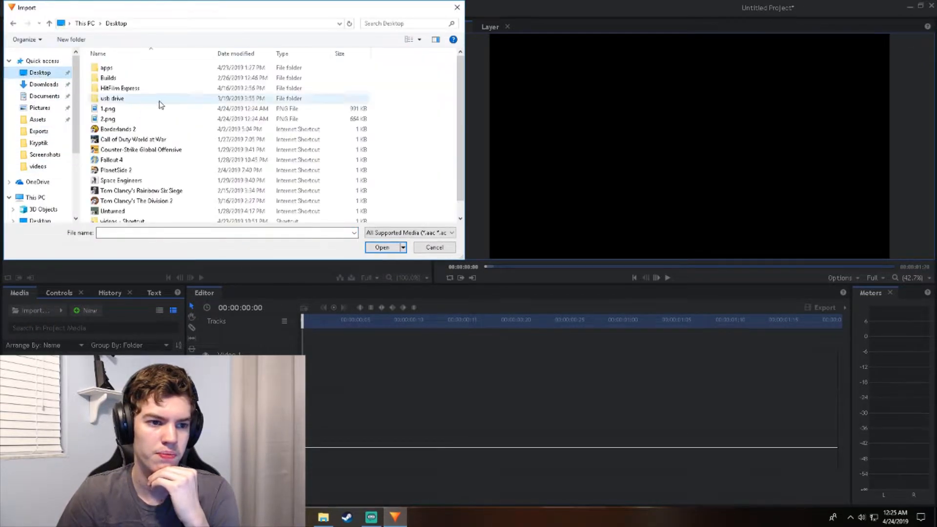
{"action": "left_click", "coordinate": [146, 95]}
{"action": "left_click", "coordinate": [146, 104], "text": "shift"}
{"action": "left_click", "coordinate": [377, 247]}
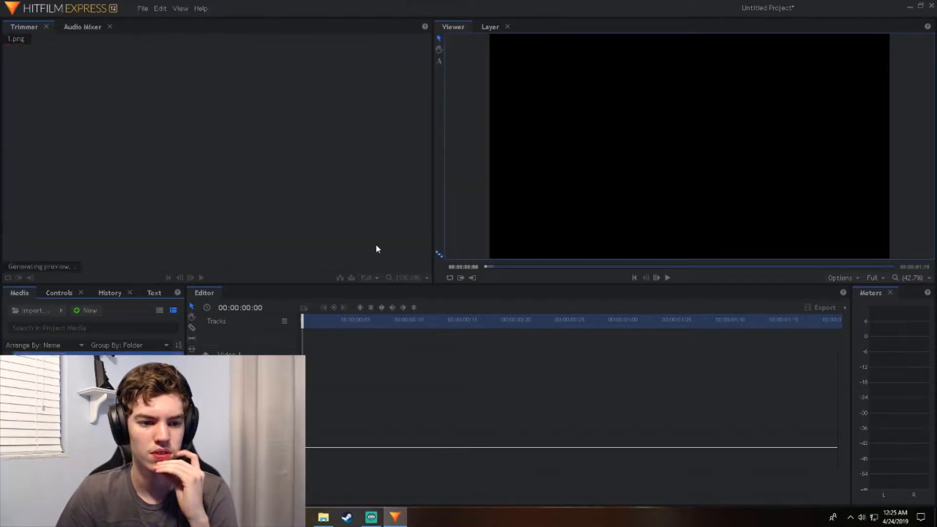
{"action": "left_click", "coordinate": [105, 395]}
{"action": "left_click", "coordinate": [100, 369]}
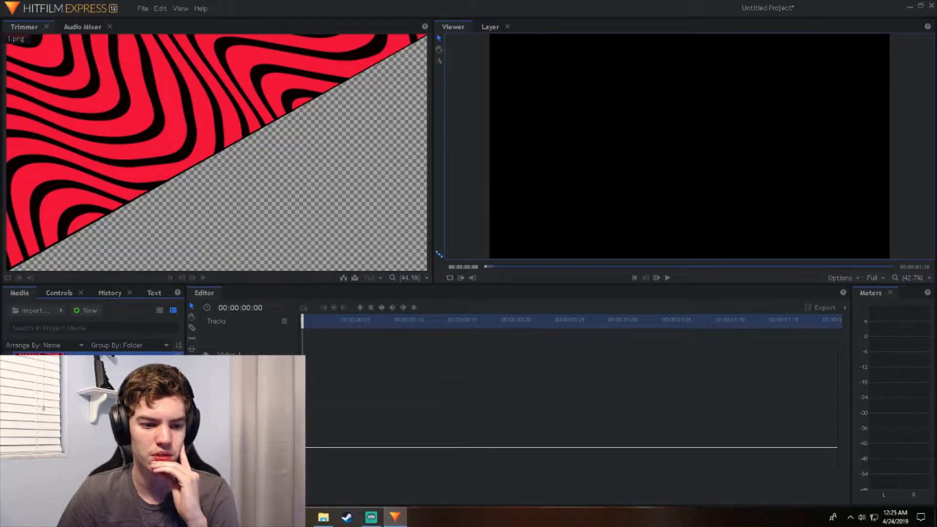
- Create a composite shot named transition with a duration of 00:00:02:00
{"action": "left_click", "coordinate": [85, 310]}
{"action": "left_click", "coordinate": [98, 323]}
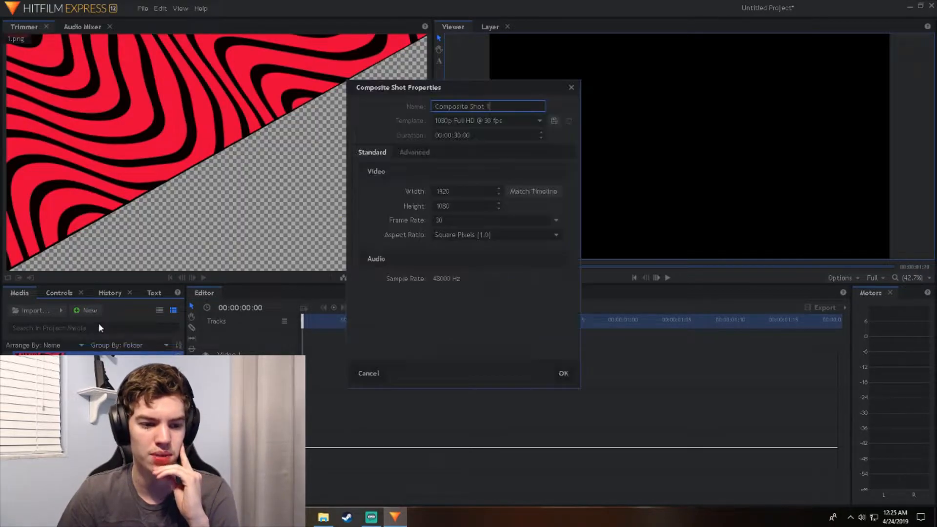
{"action": "left_click_drag", "start_coordinate": [490, 106], "coordinate": [389, 112]}
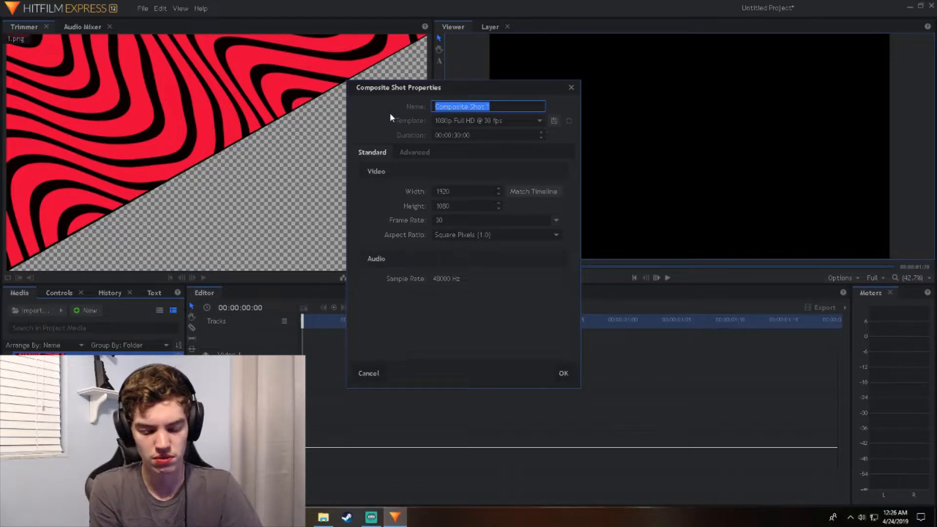
{"action": "type", "text": "transi"}
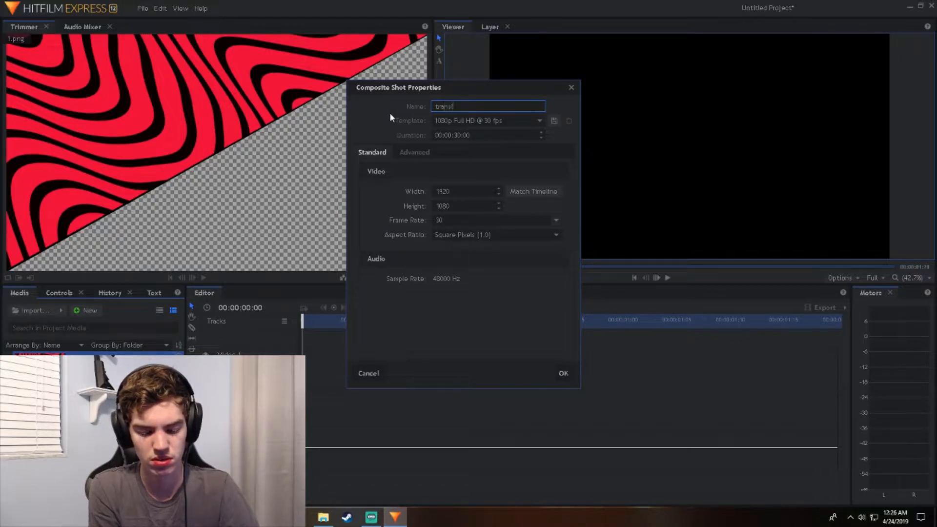
{"action": "type", "text": "tion"}
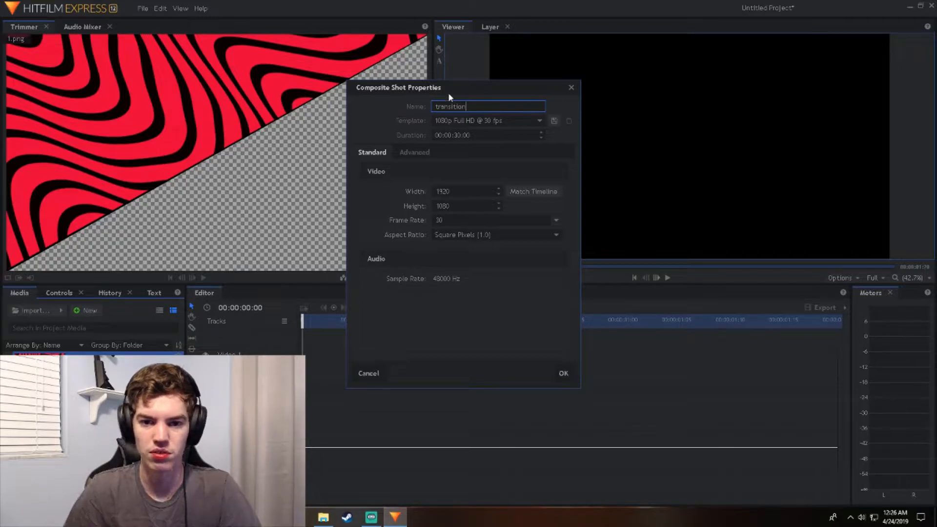
{"action": "double_click", "coordinate": [457, 135]}
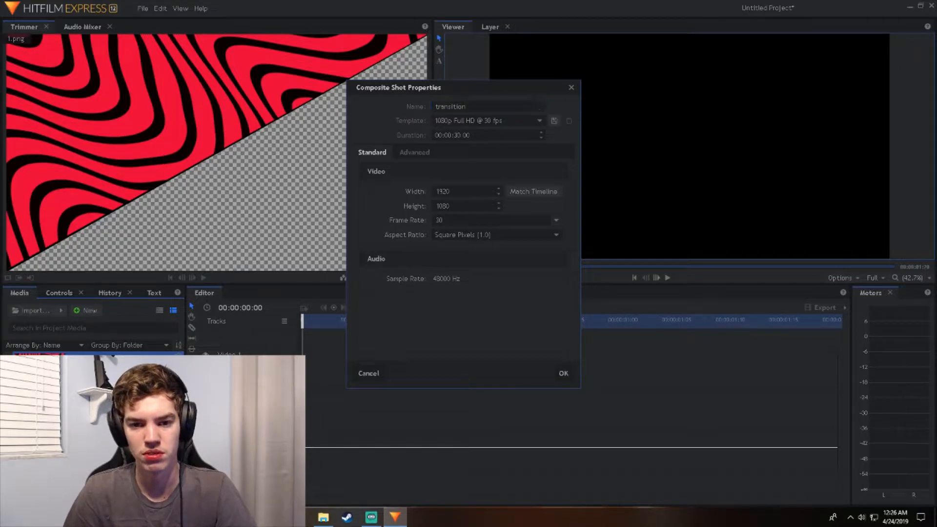
{"action": "type", "text": "02"}
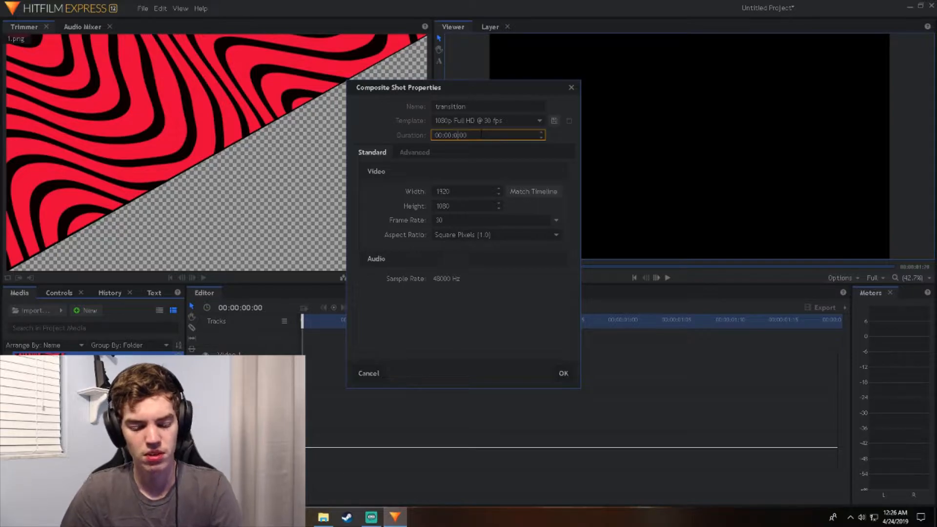
{"action": "left_click", "coordinate": [484, 137]}
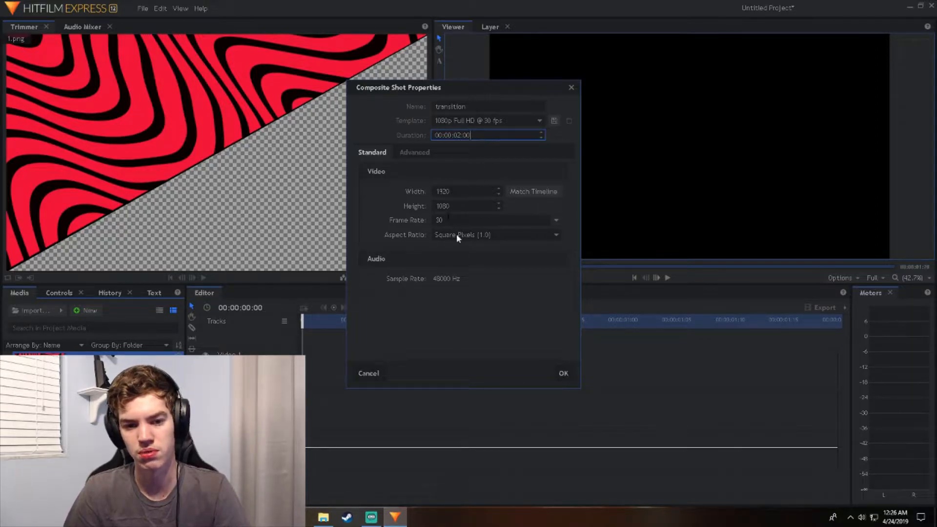
{"action": "left_click", "coordinate": [564, 373]}
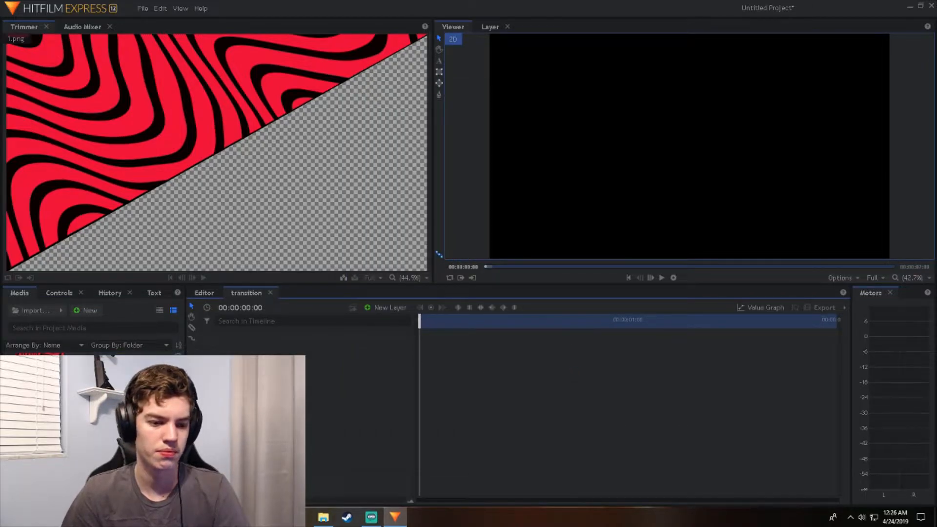
- Switch to the Compositing workspace
{"action": "left_click", "coordinate": [180, 8]}
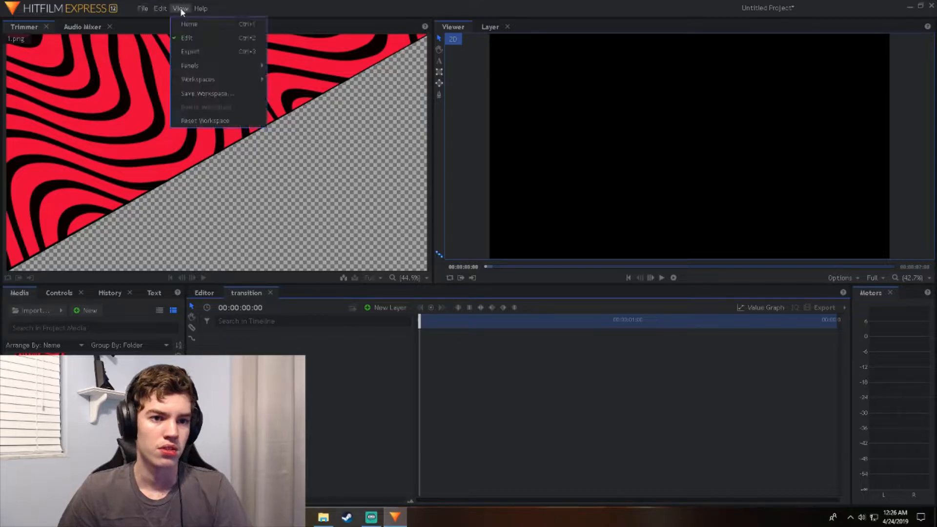
{"action": "mouse_move", "coordinate": [204, 78]}
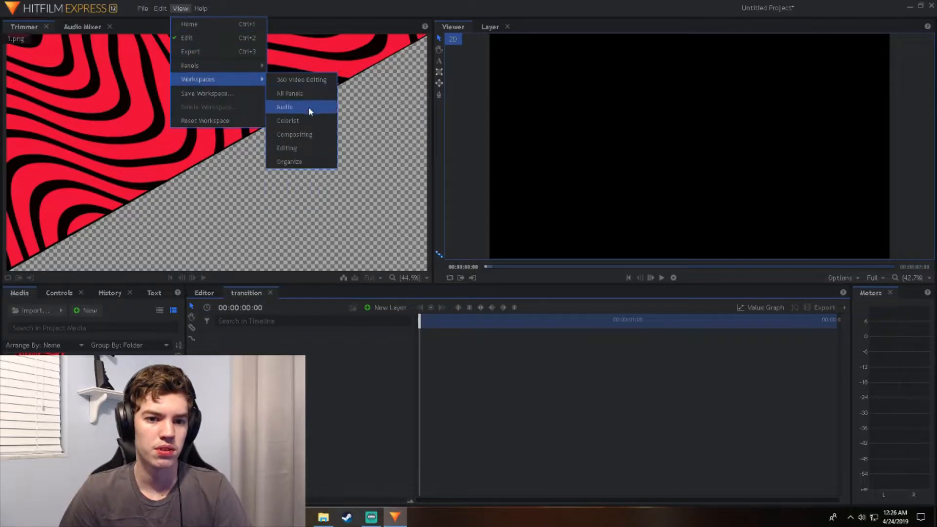
{"action": "left_click", "coordinate": [308, 135]}
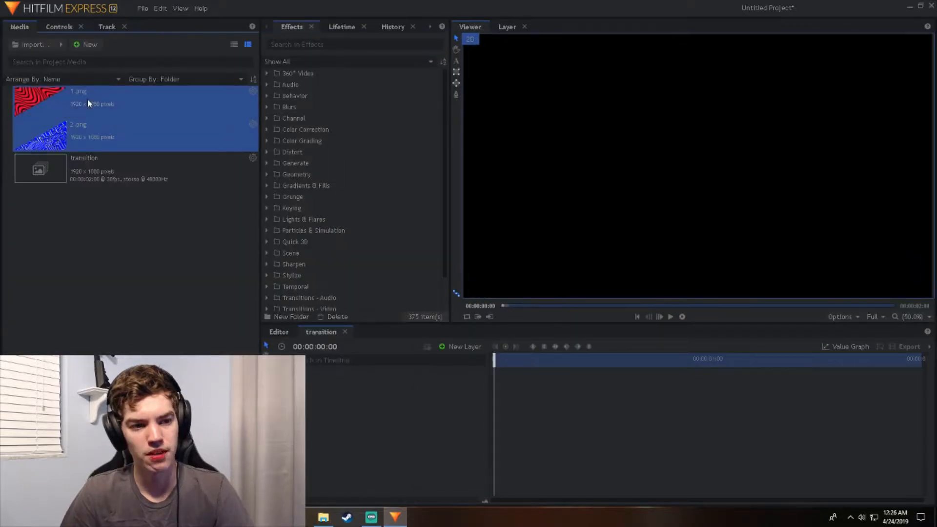
- Add 1.png and 2.png from the project media as layers in the transition composite shot
{"action": "left_click_drag", "start_coordinate": [89, 116], "coordinate": [343, 394]}
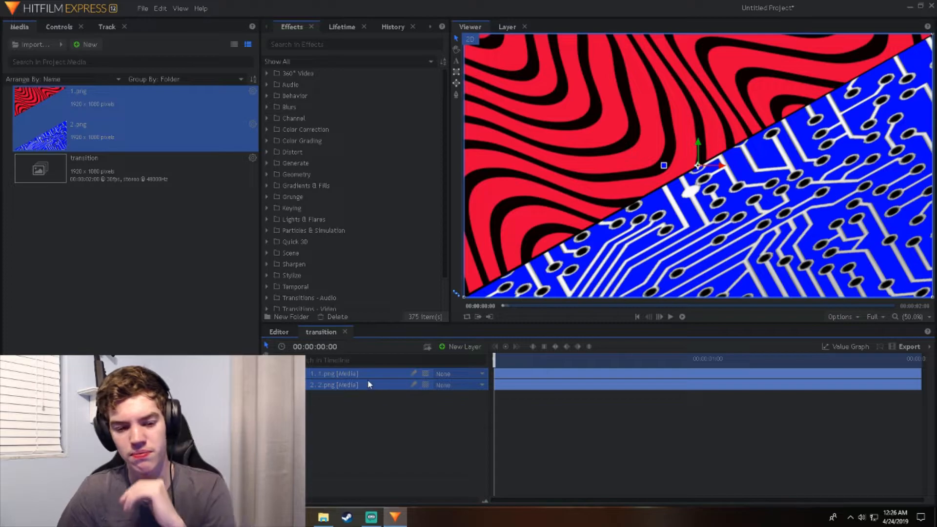
{"action": "left_click", "coordinate": [368, 375]}
{"action": "left_click", "coordinate": [365, 384]}
{"action": "left_click", "coordinate": [367, 376]}
{"action": "left_click", "coordinate": [369, 384]}
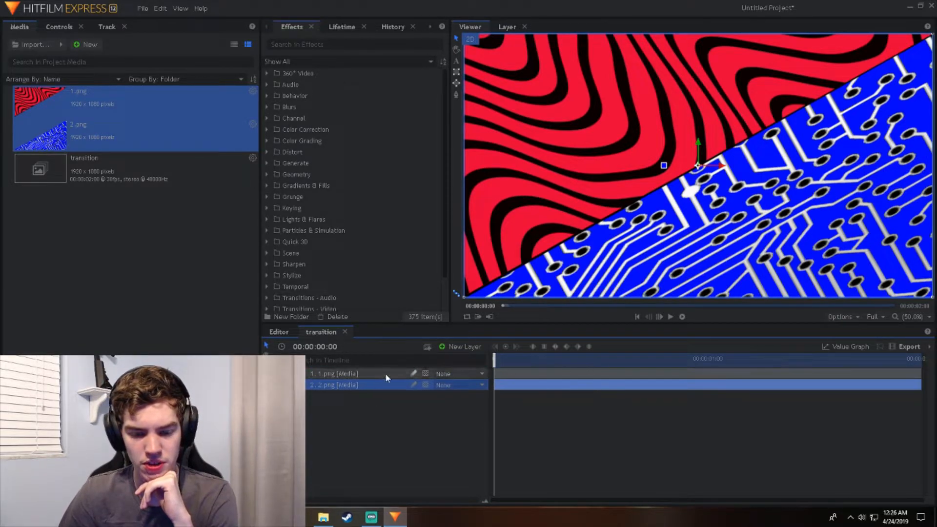
- Expand the 1.png layer's transform properties and enable keyframing for Position at 00:00:00:00
{"action": "left_click", "coordinate": [307, 373]}
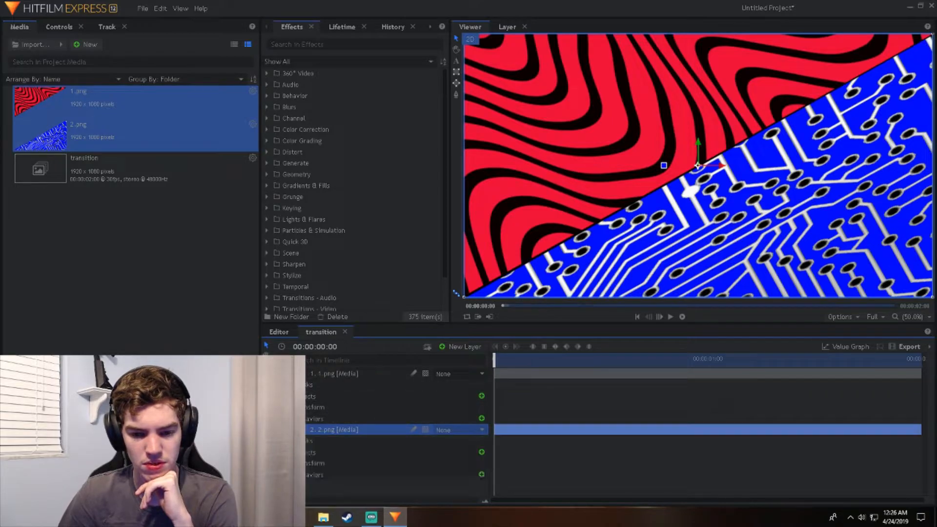
{"action": "left_click", "coordinate": [348, 409]}
{"action": "scroll", "coordinate": [390, 429], "scroll_direction": "down", "scroll_amount": 3}
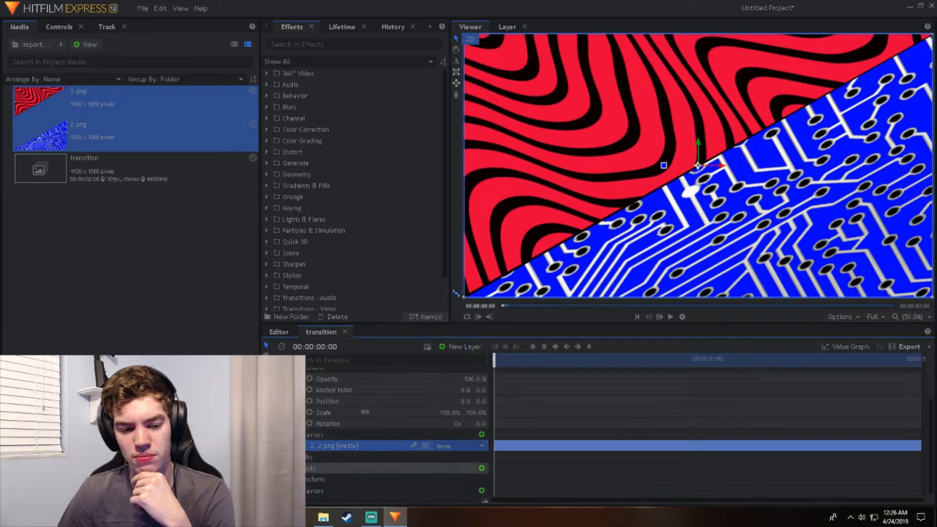
{"action": "scroll", "coordinate": [351, 439], "scroll_direction": "up", "scroll_amount": 2}
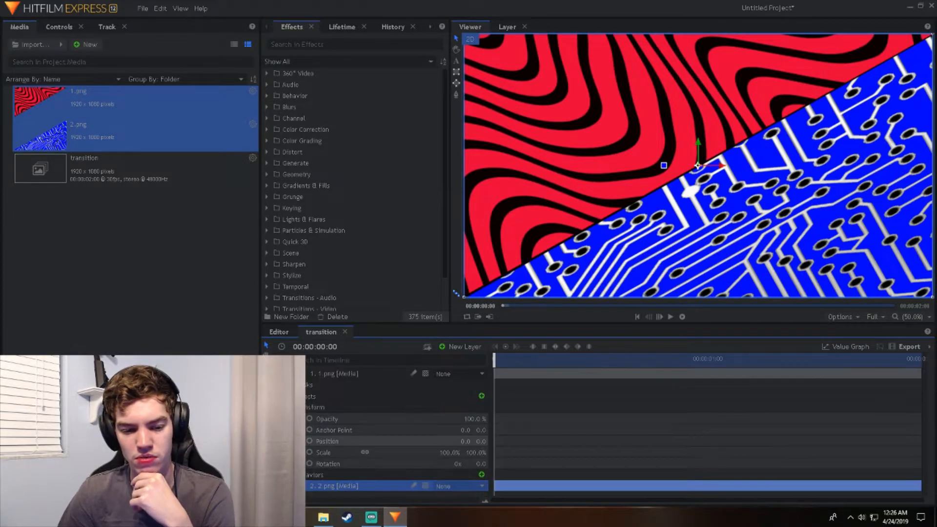
{"action": "left_click", "coordinate": [309, 441]}
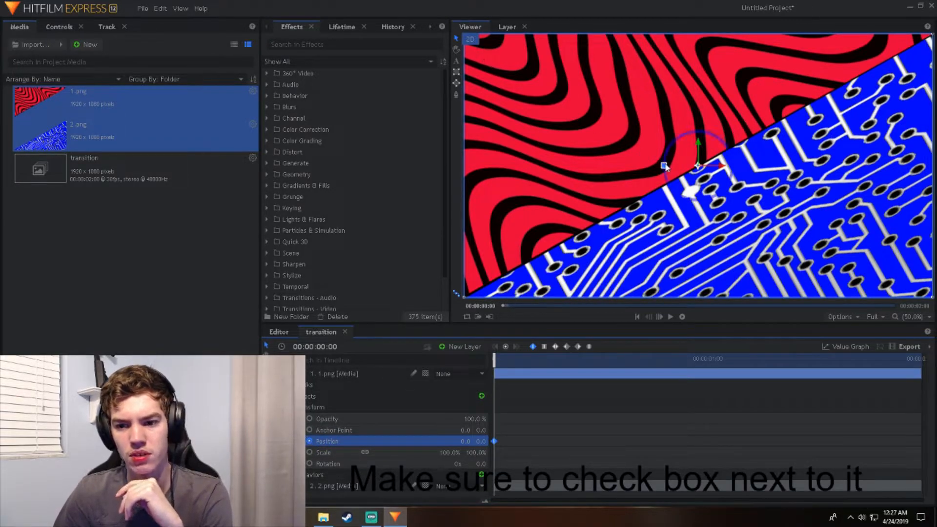
{"action": "left_click", "coordinate": [484, 463]}
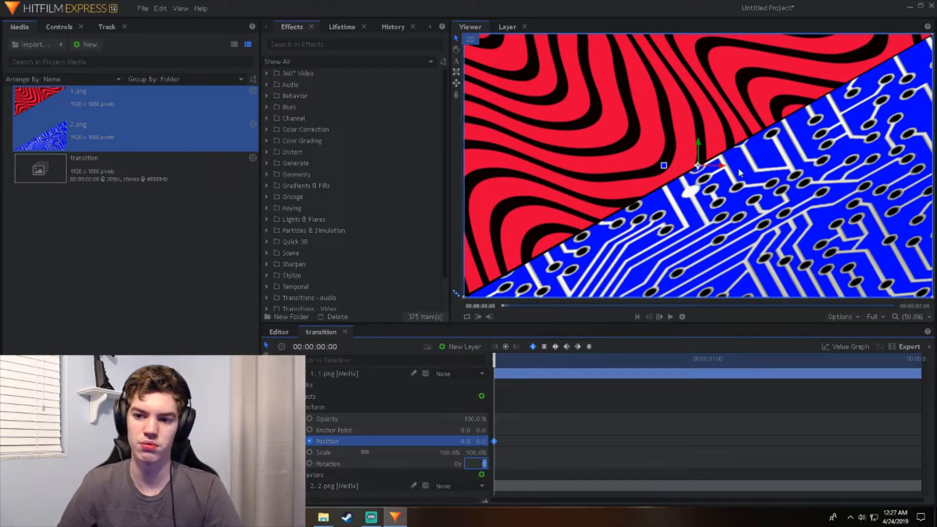
{"action": "left_click_drag", "start_coordinate": [699, 167], "coordinate": [636, 66]}
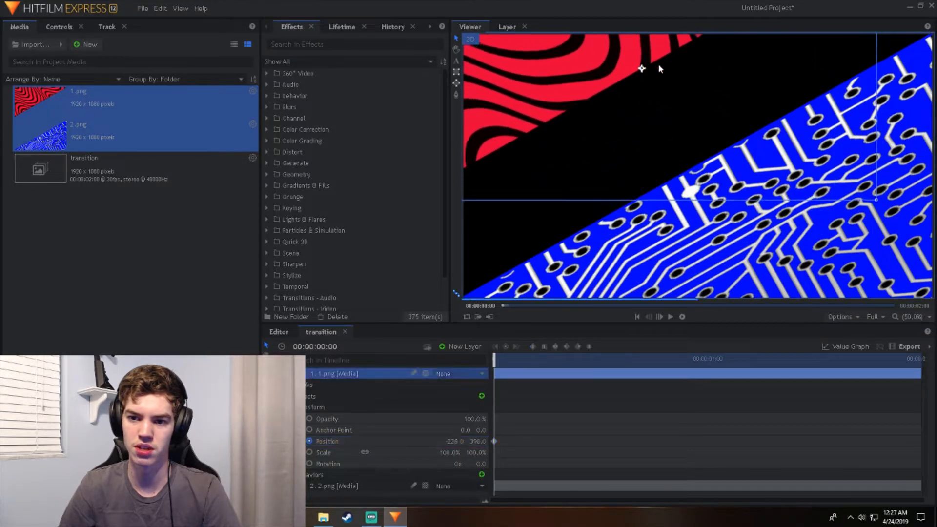
{"action": "key", "text": "ctrl+z"}
{"action": "key", "text": "ctrl+z"}
{"action": "key", "text": "ctrl+z"}
{"action": "key", "text": "ctrl+z"}
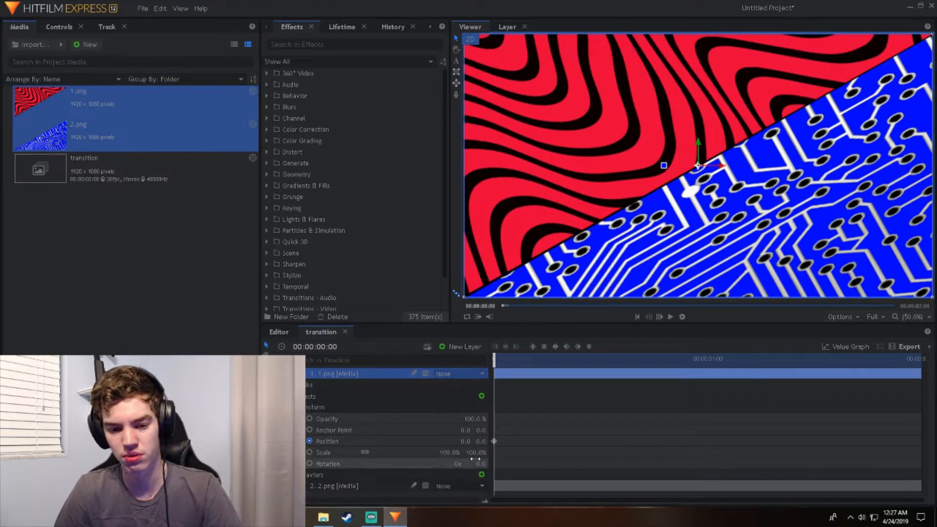
- Rotate the 1.png layer to 45 degrees and move it diagonally up and out of frame to about -837, 837
{"action": "left_click", "coordinate": [481, 463]}
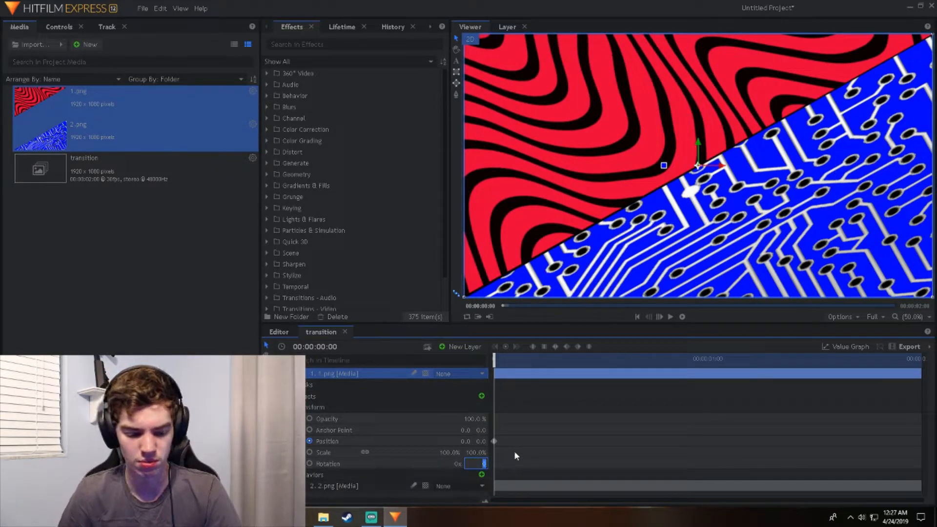
{"action": "type", "text": "45"}
{"action": "key", "text": "Return"}
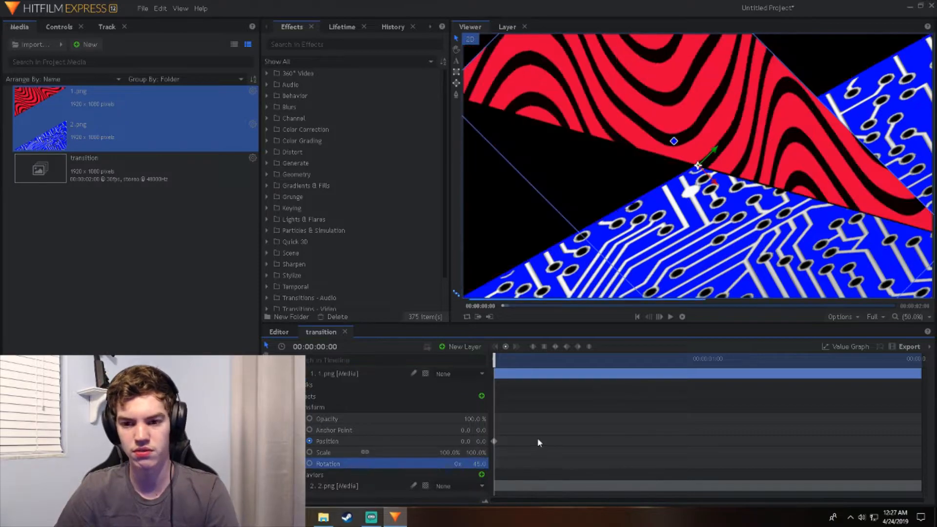
{"action": "left_click_drag", "start_coordinate": [682, 180], "coordinate": [391, 4]}
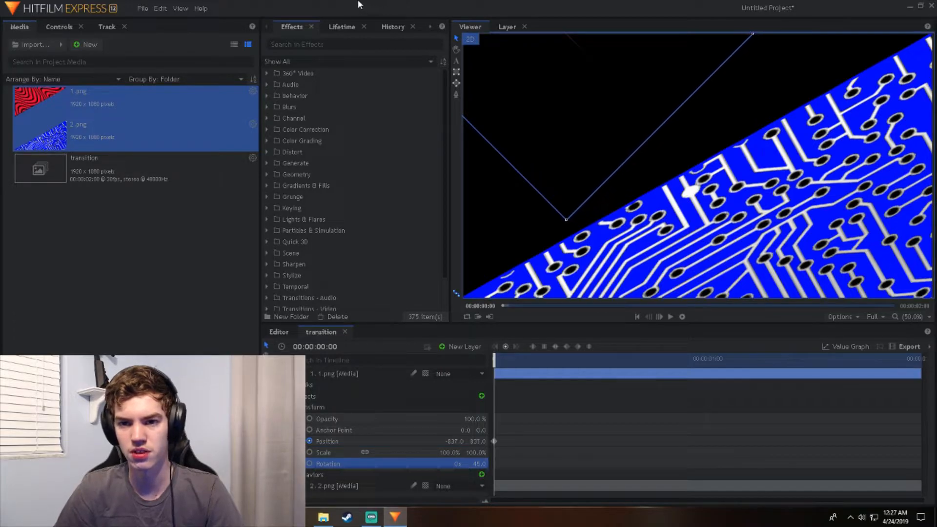
- Reset the 1.png layer's rotation to 0
{"action": "scroll", "coordinate": [680, 75], "scroll_direction": "down", "scroll_amount": 1}
{"action": "left_click", "coordinate": [479, 464]}
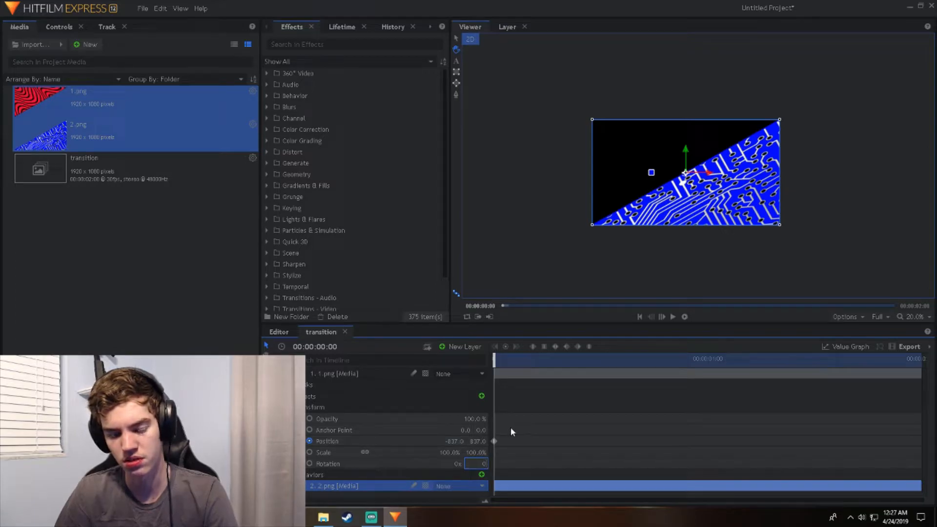
{"action": "key", "text": "Return"}
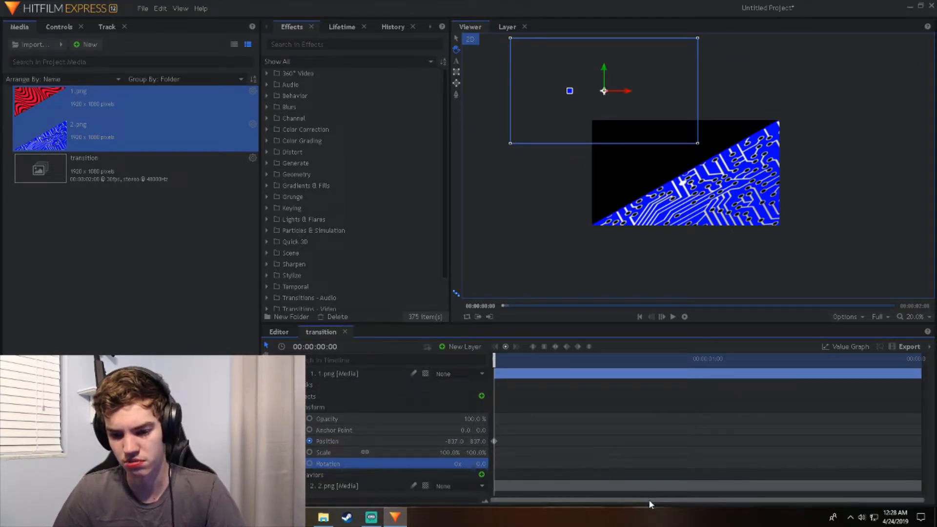
- Keyframe the 1.png layer's position at 0, 0 at 00:00:01:00
{"action": "left_click_drag", "start_coordinate": [494, 361], "coordinate": [707, 364]}
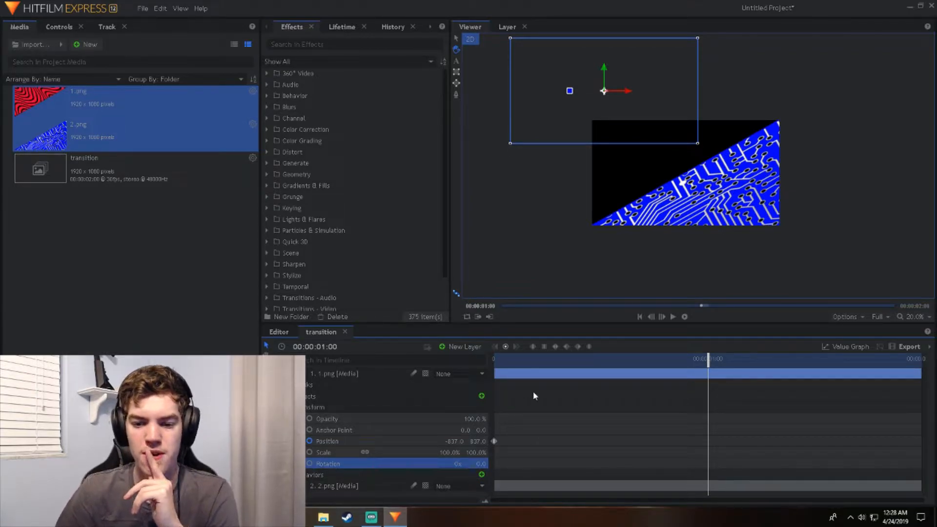
{"action": "left_click", "coordinate": [478, 441]}
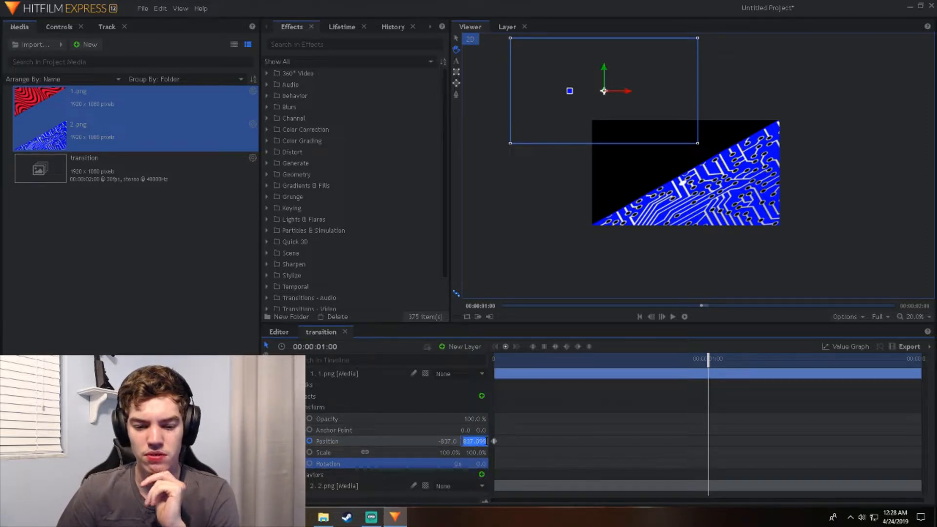
{"action": "left_click", "coordinate": [452, 441]}
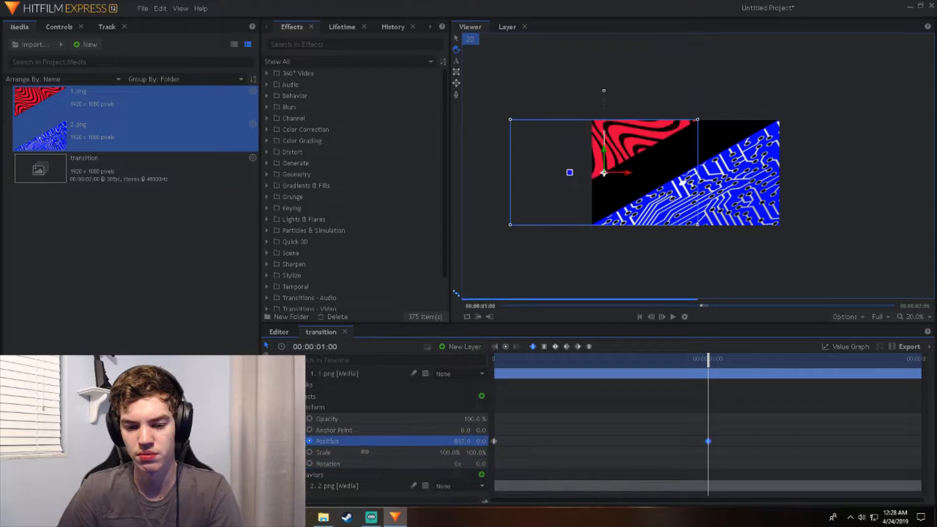
{"action": "key", "text": "Return"}
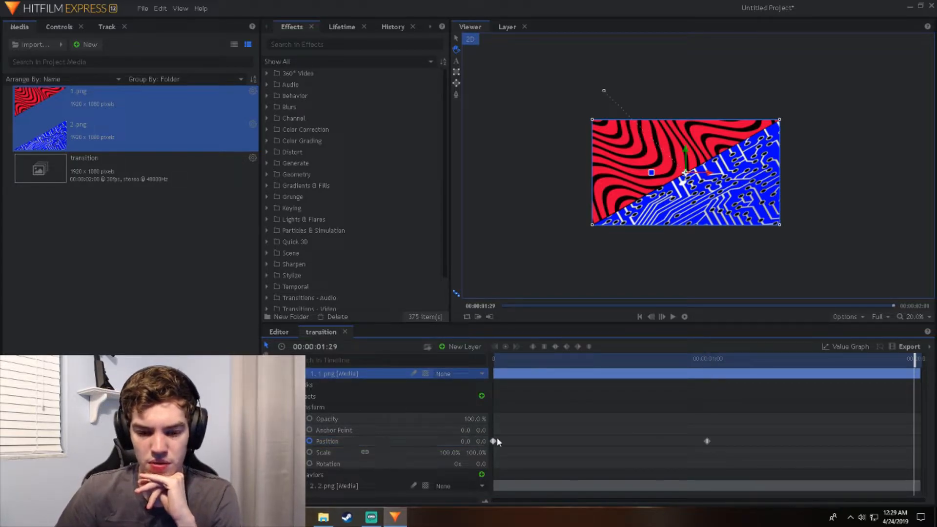
- Copy the 1.png layer's starting Position value at 00:00:00:00 and paste it as a keyframe at 00:00:01:29
{"action": "left_click_drag", "start_coordinate": [511, 362], "coordinate": [480, 360]}
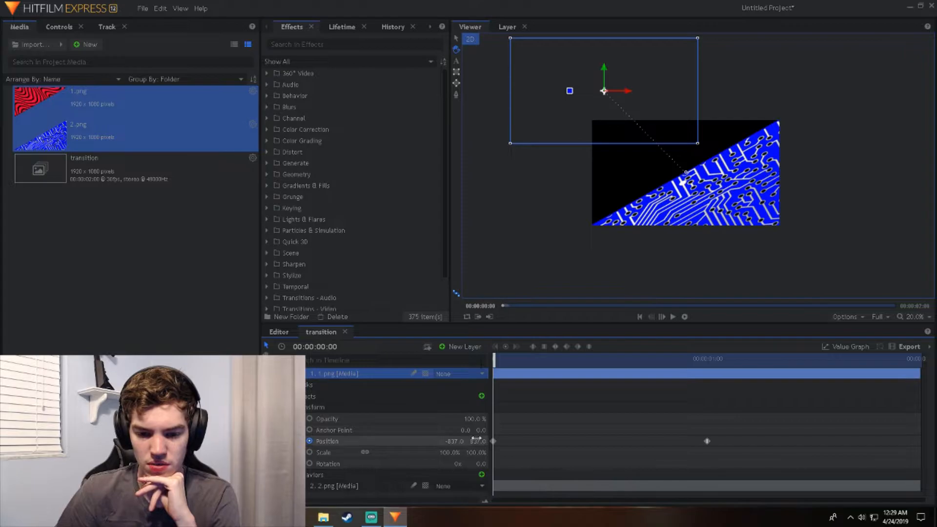
{"action": "left_click", "coordinate": [365, 442]}
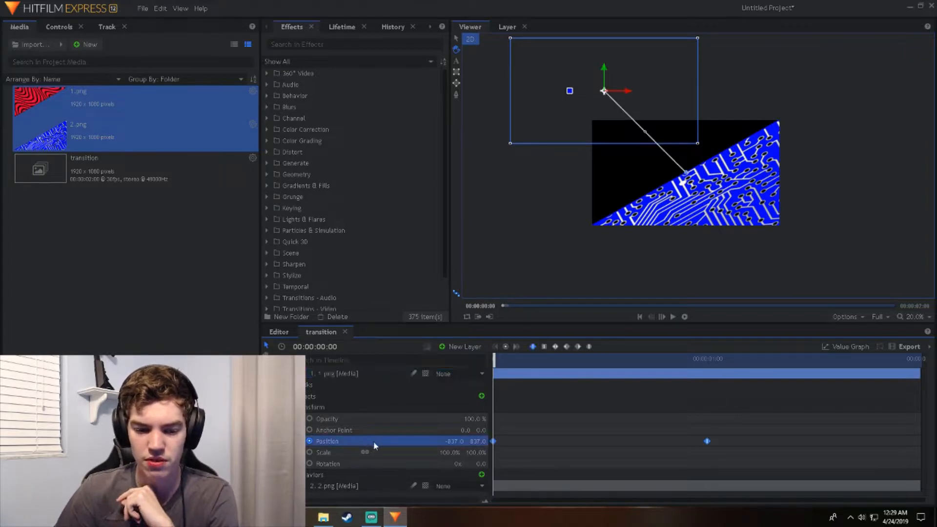
{"action": "right_click", "coordinate": [373, 442]}
{"action": "left_click", "coordinate": [400, 462]}
{"action": "left_click_drag", "start_coordinate": [498, 362], "coordinate": [919, 363]}
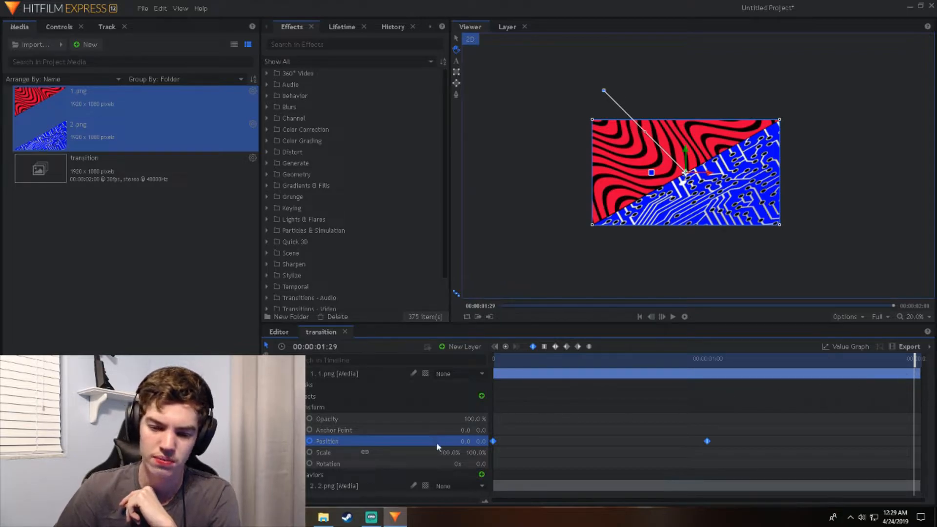
{"action": "right_click", "coordinate": [453, 441]}
{"action": "left_click", "coordinate": [476, 476]}
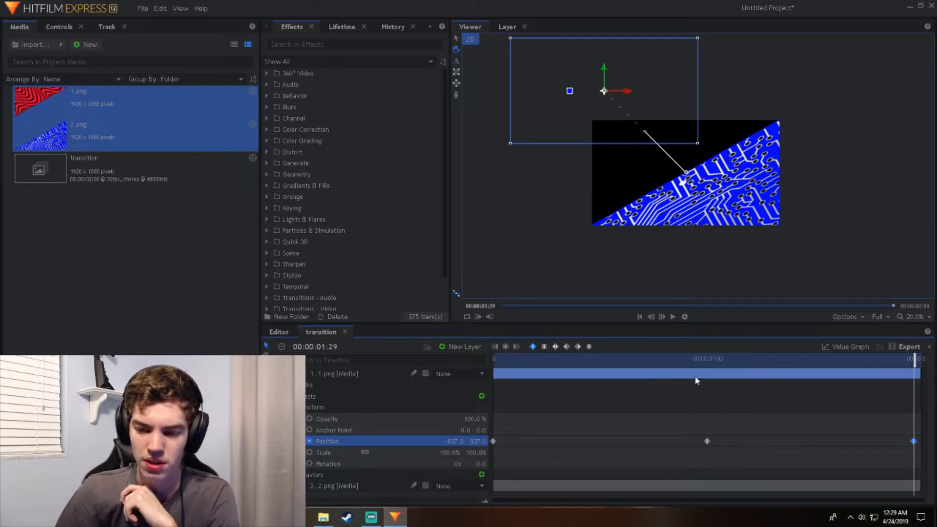
- Move the middle Position keyframe of the 1.png layer slightly earlier than 00:00:01:00
{"action": "left_click_drag", "start_coordinate": [708, 367], "coordinate": [707, 409]}
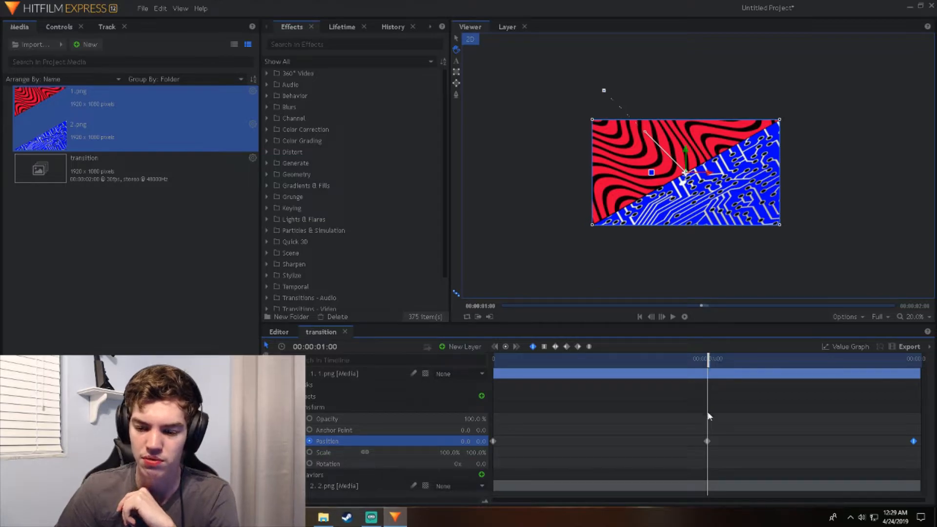
{"action": "mouse_move", "coordinate": [707, 441]}
{"action": "left_click_drag", "start_coordinate": [707, 442], "coordinate": [692, 441]}
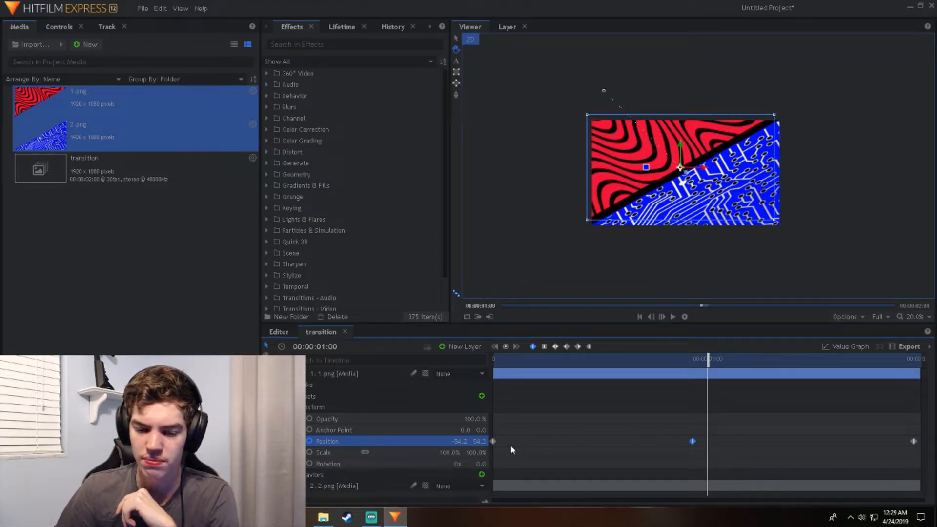
- Keyframe the 1.png layer's position at 0, 0 at 00:00:01:02 and play the transition from its start
{"action": "left_click_drag", "start_coordinate": [707, 360], "coordinate": [721, 359]}
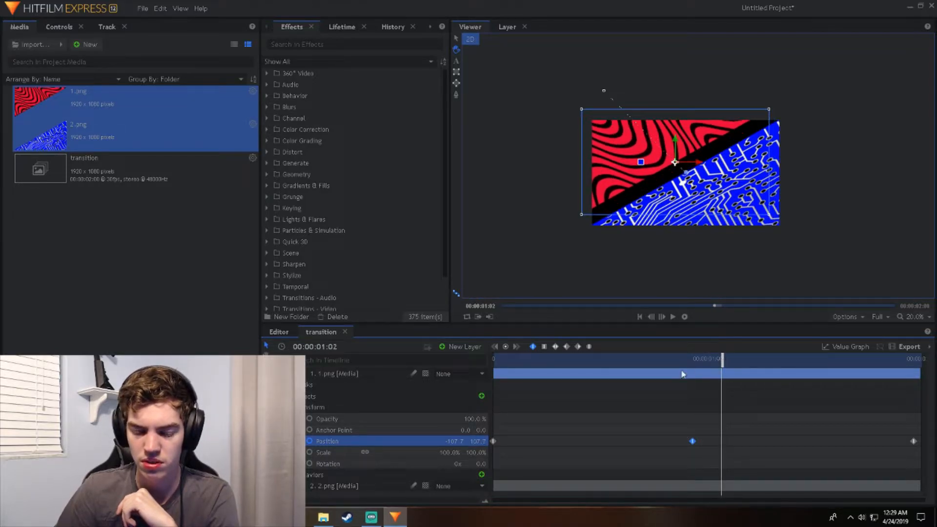
{"action": "left_click", "coordinate": [477, 441]}
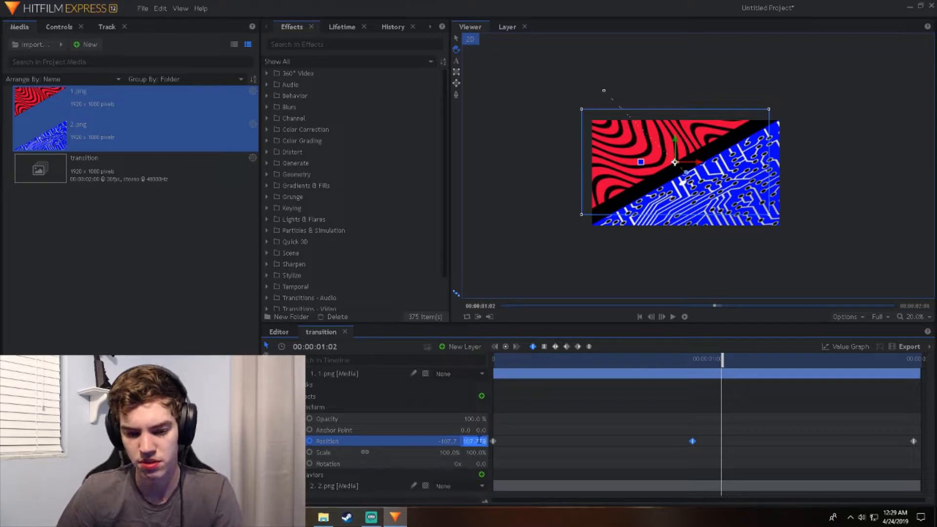
{"action": "left_click", "coordinate": [457, 441]}
{"action": "type", "text": "0"}
{"action": "key", "text": "Return"}
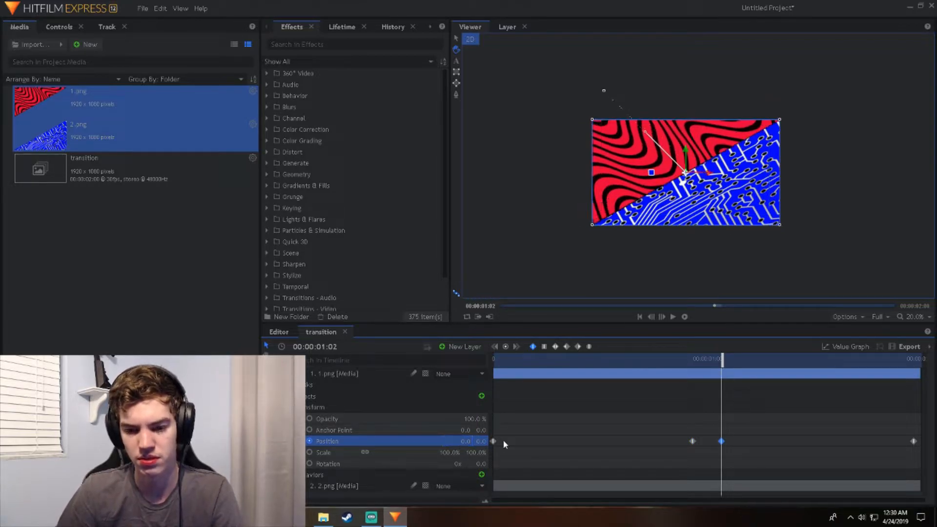
{"action": "left_click_drag", "start_coordinate": [722, 359], "coordinate": [448, 382]}
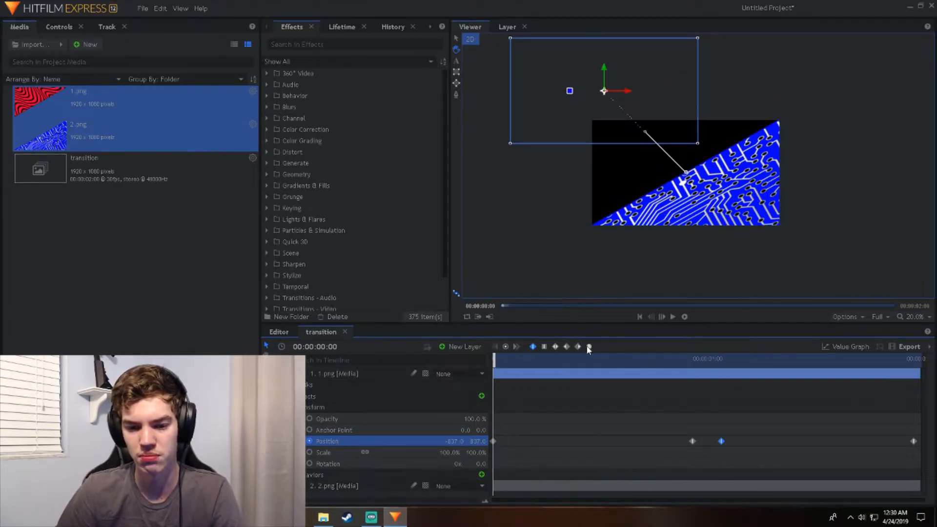
{"action": "left_click", "coordinate": [672, 316]}
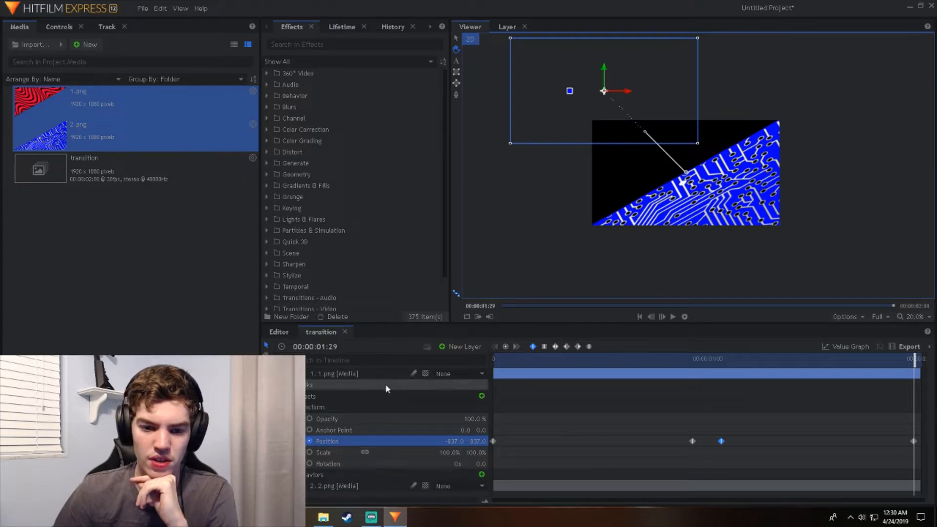
- Collapse the 1.png layer's properties and turn on position keyframing for the 2.png layer at 00:00:01:29
{"action": "left_click", "coordinate": [291, 407]}
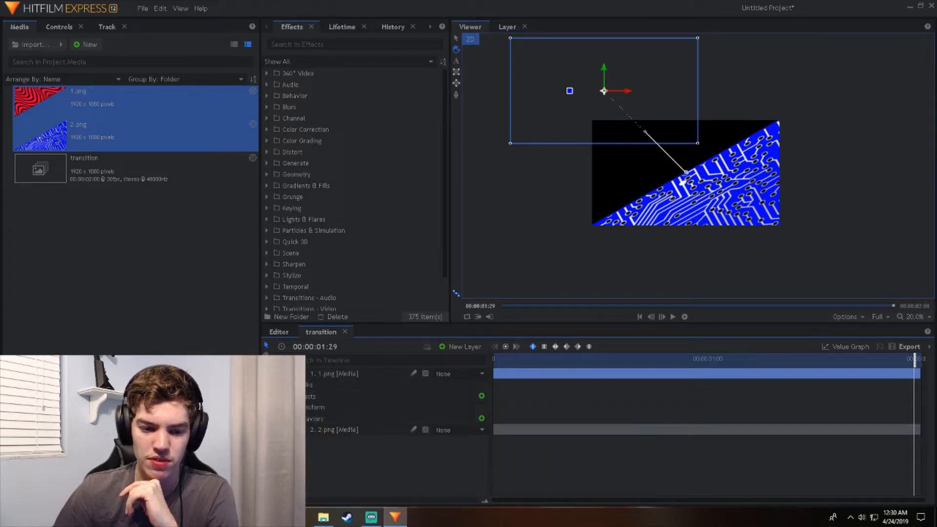
{"action": "left_click", "coordinate": [302, 373]}
{"action": "left_click", "coordinate": [302, 384]}
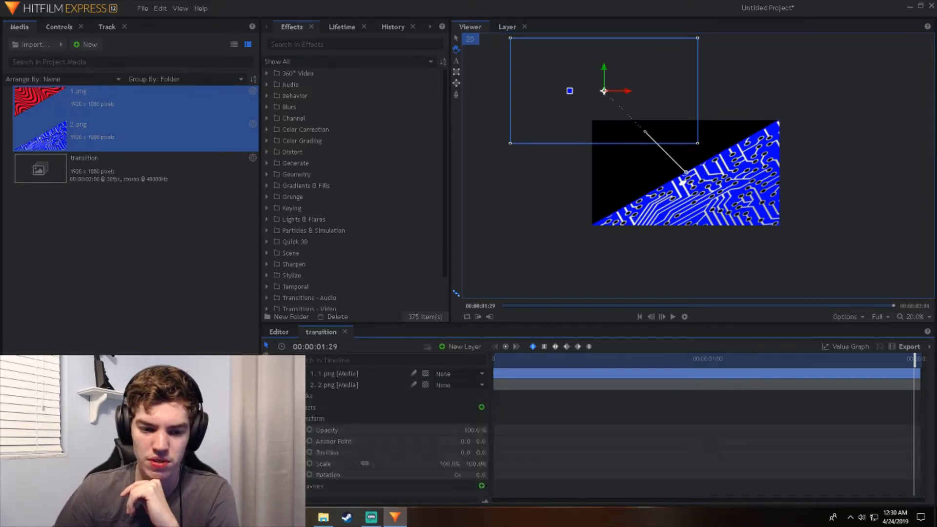
{"action": "left_click", "coordinate": [309, 453]}
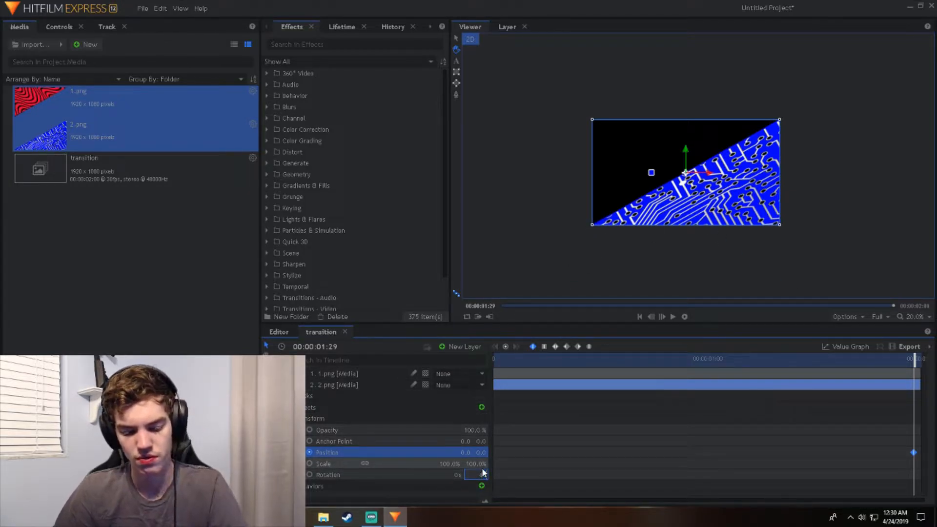
{"action": "type", "text": "45"}
{"action": "key", "text": "Return"}
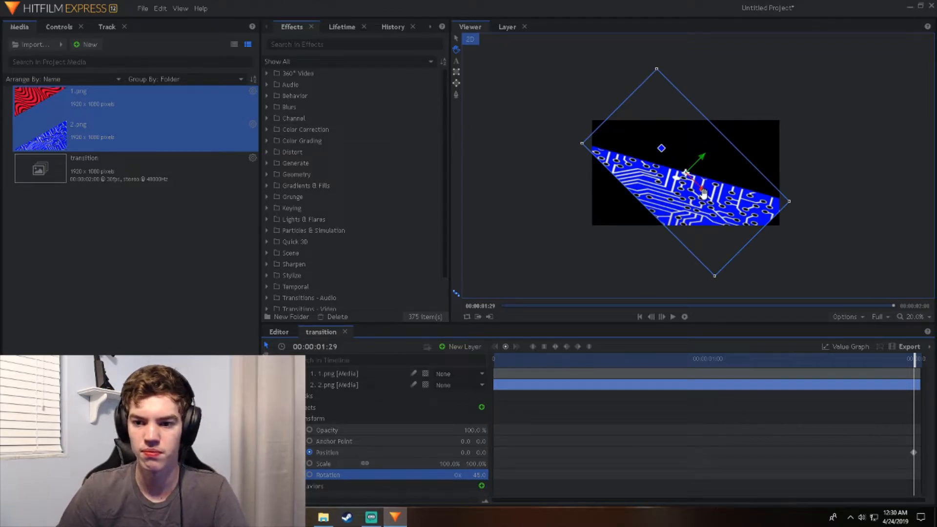
{"action": "mouse_move", "coordinate": [701, 190]}
{"action": "left_mouse_down"}
{"action": "mouse_move", "coordinate": [709, 198]}
{"action": "mouse_move", "coordinate": [697, 187]}
{"action": "left_mouse_up"}
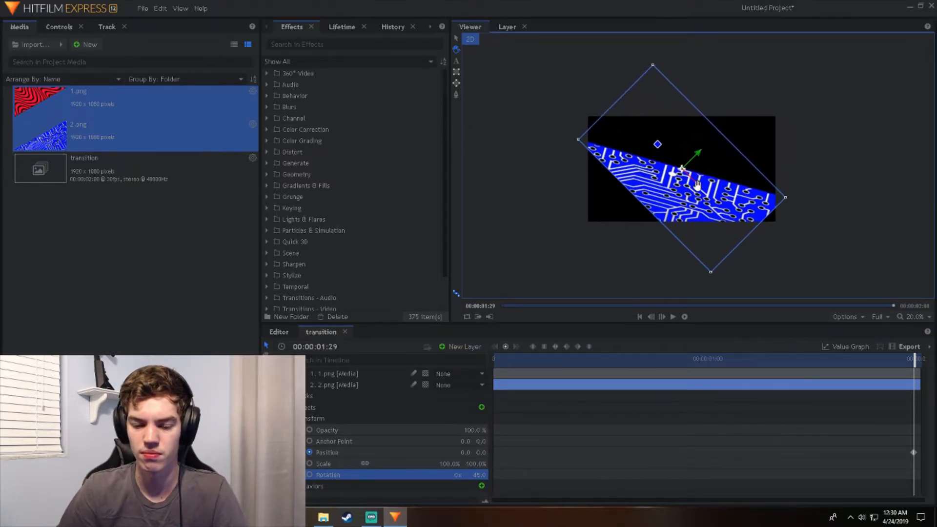
{"action": "left_click", "coordinate": [467, 477]}
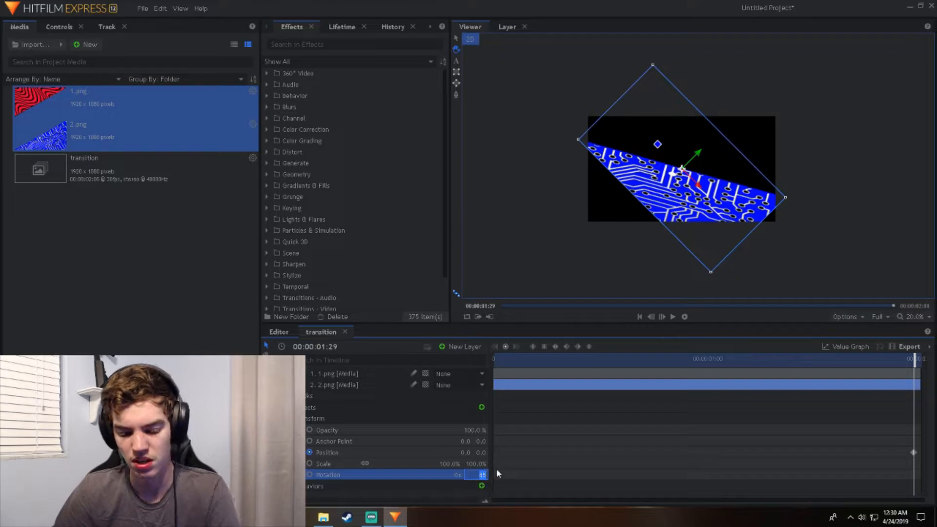
{"action": "type", "text": "0"}
{"action": "key", "text": "Return"}
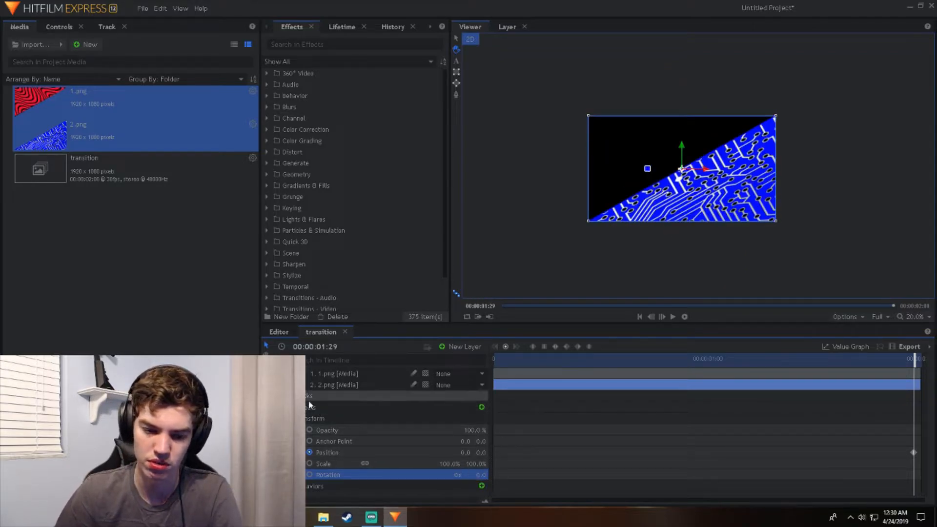
- Copy the 1.png layer's Position property and paste it into the 2.png layer's Position at 00:00:01:29
{"action": "left_click", "coordinate": [285, 374]}
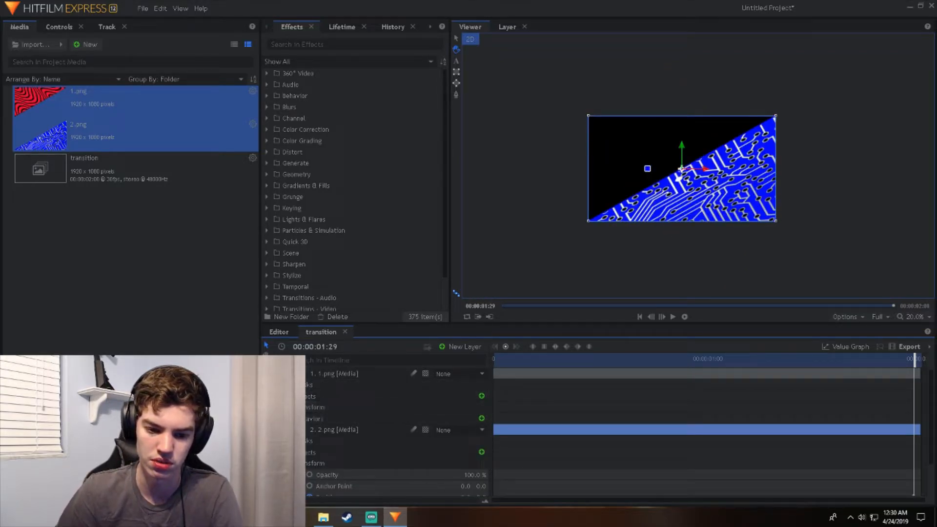
{"action": "left_click", "coordinate": [291, 407]}
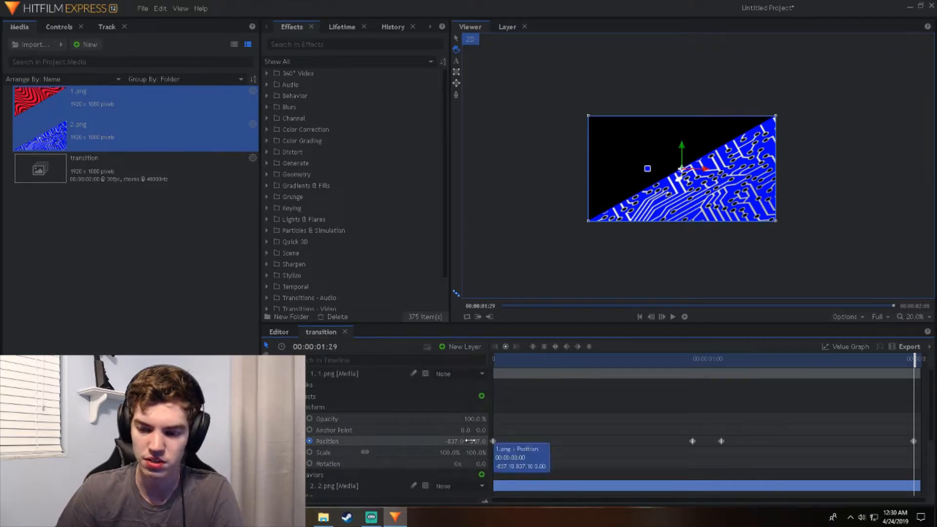
{"action": "left_click", "coordinate": [423, 442]}
{"action": "right_click", "coordinate": [429, 441]}
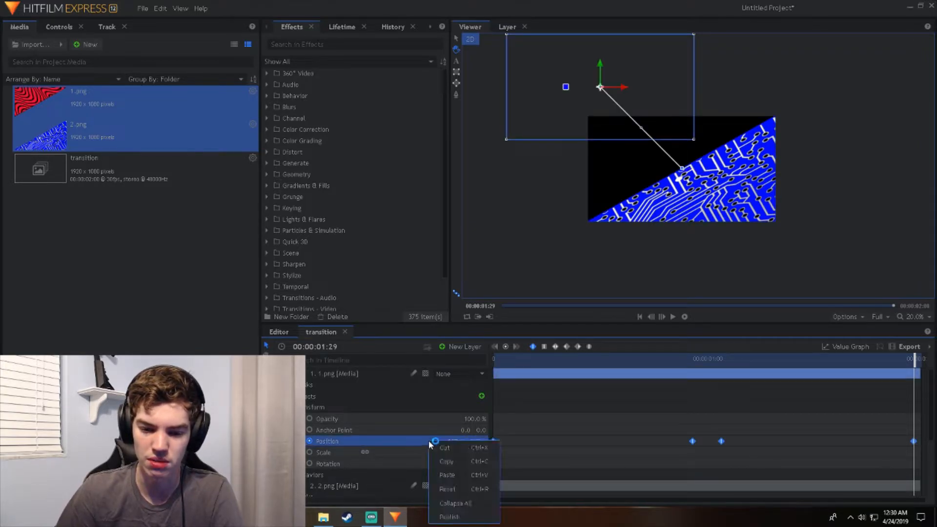
{"action": "left_click", "coordinate": [452, 462]}
{"action": "left_click", "coordinate": [290, 407]}
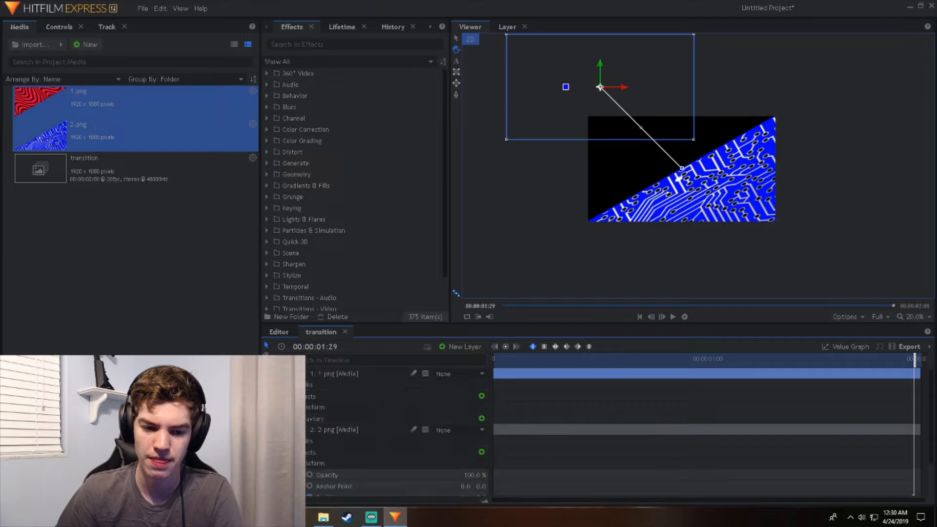
{"action": "left_click", "coordinate": [286, 374]}
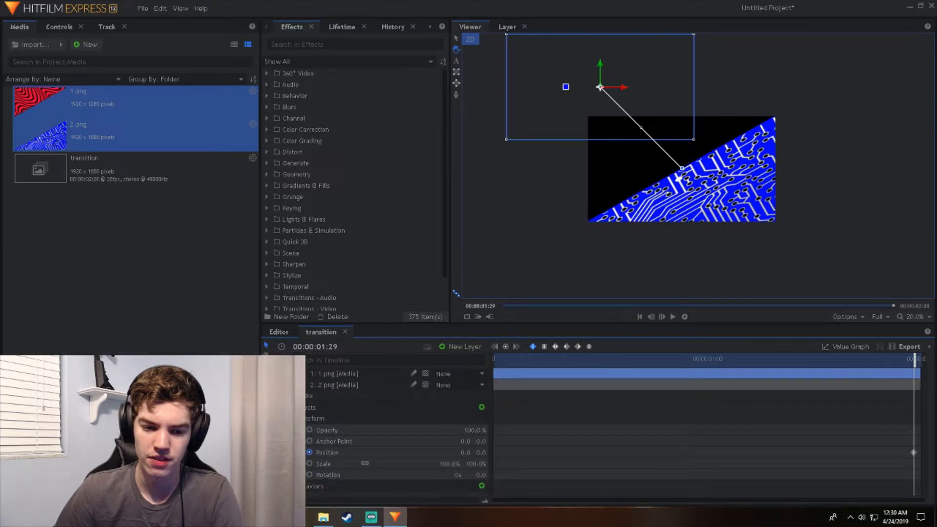
{"action": "right_click", "coordinate": [429, 453]}
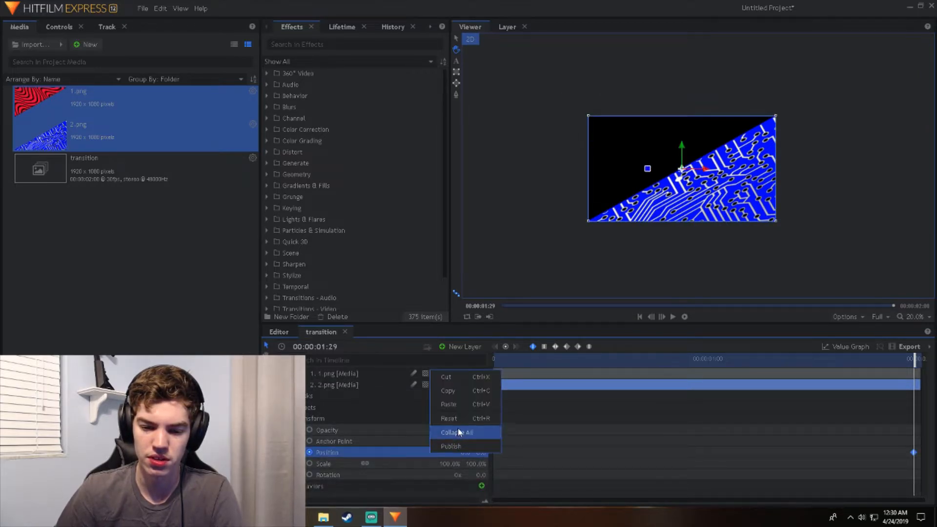
{"action": "left_click", "coordinate": [455, 405]}
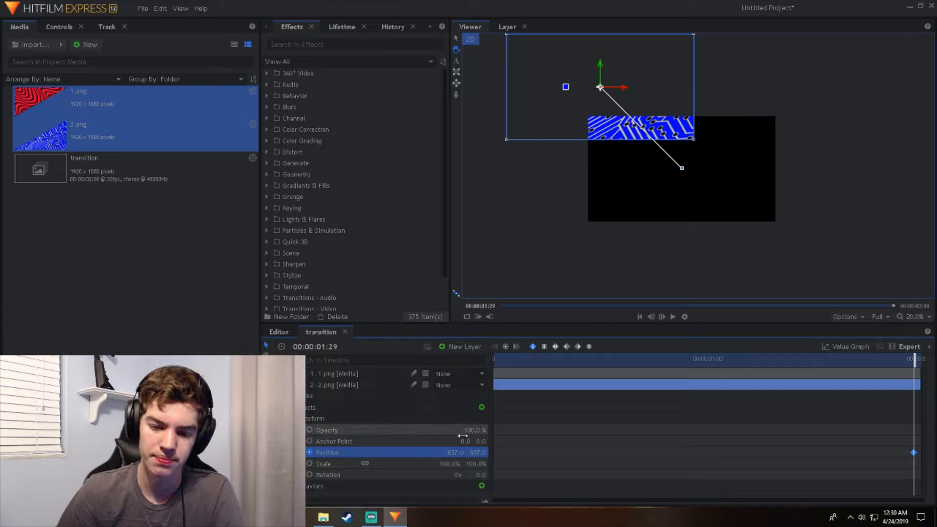
- Set the 2.png layer's Position keyframe at 00:00:01:29 to 837.1, -837.1 by reversing both signs
{"action": "left_click", "coordinate": [439, 453]}
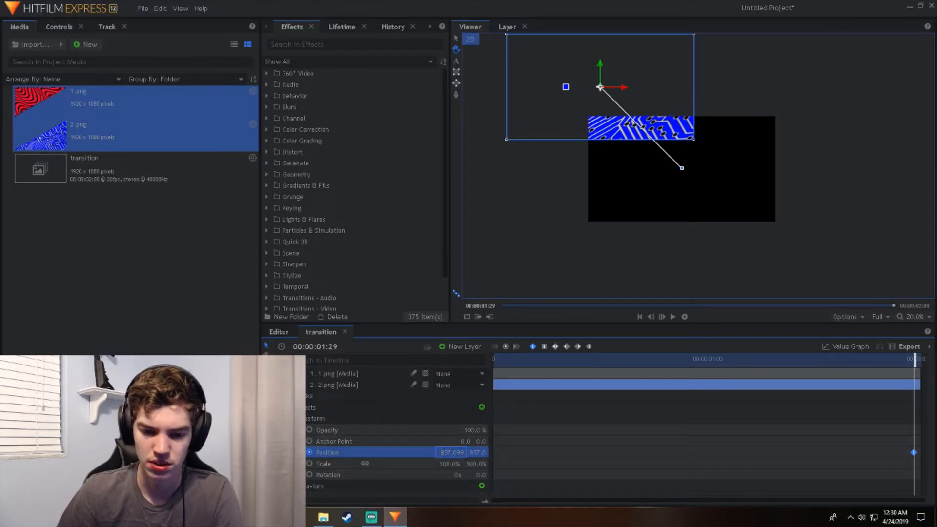
{"action": "left_click", "coordinate": [477, 453]}
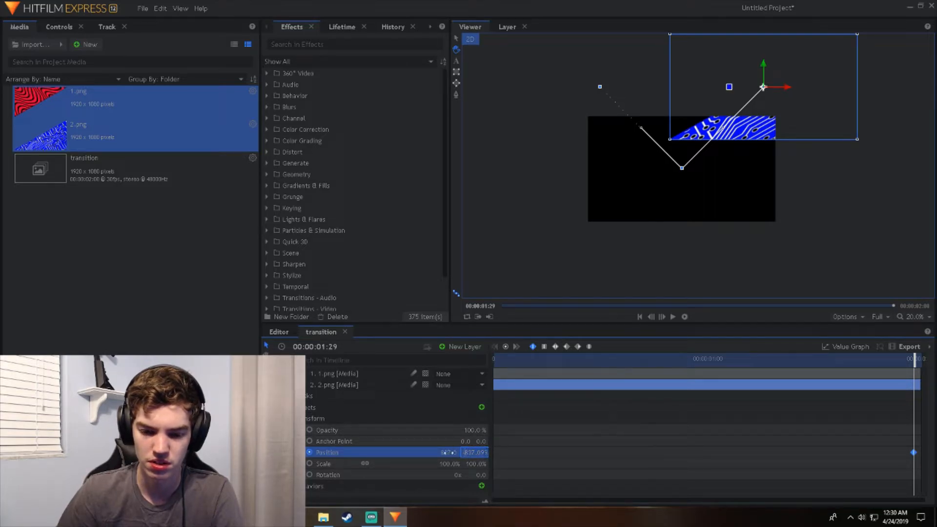
{"action": "left_click", "coordinate": [448, 452]}
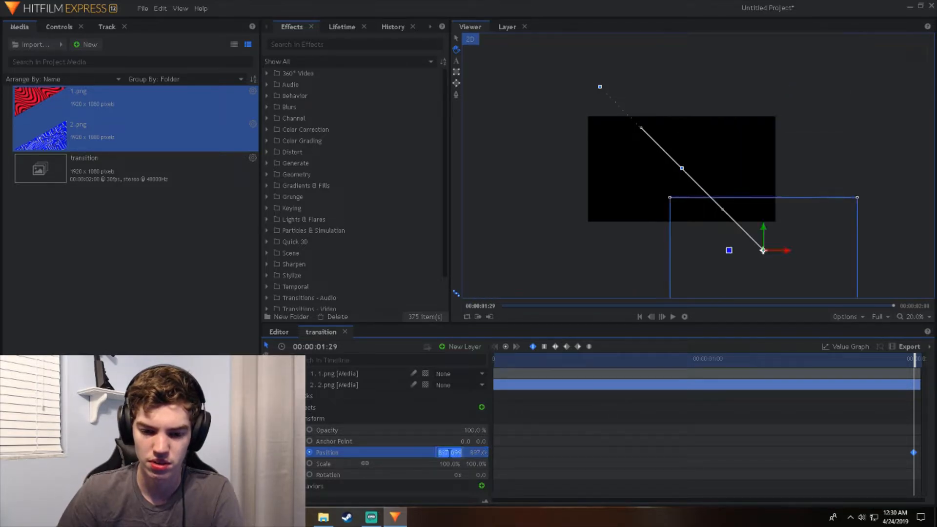
- Keyframe the 2.png layer's position at 0, 0 at 00:00:00:29 and shift that keyframe slightly earlier
{"action": "left_click_drag", "start_coordinate": [914, 359], "coordinate": [701, 361]}
{"action": "left_click", "coordinate": [476, 453]}
{"action": "type", "text": "0"}
{"action": "left_click", "coordinate": [451, 453]}
{"action": "type", "text": "0"}
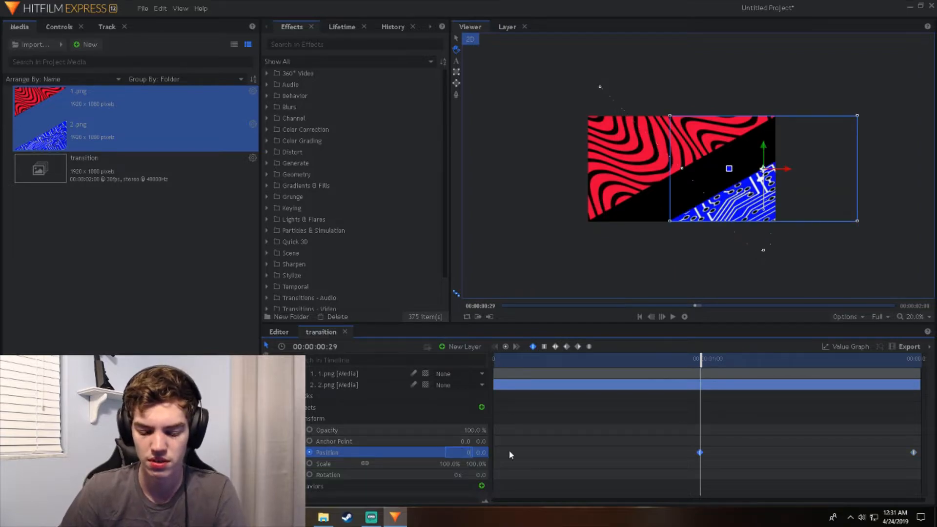
{"action": "key", "text": "Return"}
{"action": "left_click_drag", "start_coordinate": [699, 452], "coordinate": [685, 453]}
- Add a second 0, 0 Position keyframe to the 2.png layer just after 00:00:01:00
{"action": "left_click_drag", "start_coordinate": [700, 361], "coordinate": [493, 361]}
{"action": "left_click", "coordinate": [476, 453]}
{"action": "type", "text": "0"}
{"action": "left_click", "coordinate": [452, 453]}
{"action": "type", "text": "0"}
{"action": "key", "text": "Return"}
- Try to copy the 2.png layer's ending Position value and paste it at 00:00:00:00
{"action": "right_click", "coordinate": [478, 451]}
{"action": "left_click", "coordinate": [495, 405]}
{"action": "right_click", "coordinate": [454, 451]}
{"action": "left_click", "coordinate": [472, 402]}
{"action": "left_click_drag", "start_coordinate": [494, 361], "coordinate": [914, 365]}
{"action": "right_click", "coordinate": [422, 452]}
{"action": "left_click", "coordinate": [477, 401]}
{"action": "left_click_drag", "start_coordinate": [530, 362], "coordinate": [493, 364]}
{"action": "right_click", "coordinate": [441, 451]}
{"action": "left_click", "coordinate": [467, 404]}
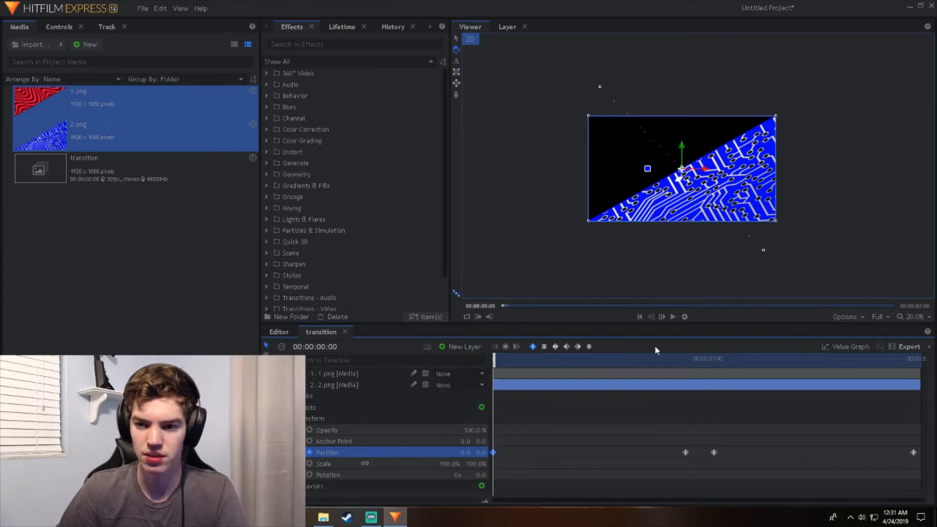
- Copy the 2.png layer's Position value at 00:00:01:29 and paste it into its keyframe at 00:00:00:00
{"action": "left_click", "coordinate": [913, 452]}
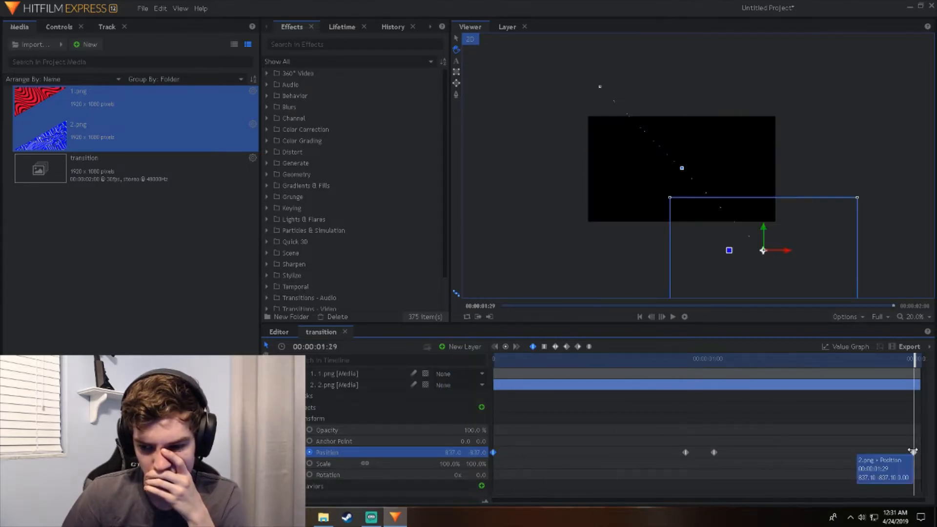
{"action": "right_click", "coordinate": [435, 451]}
{"action": "left_click", "coordinate": [458, 389]}
{"action": "left_click", "coordinate": [493, 452]}
{"action": "right_click", "coordinate": [441, 451]}
{"action": "left_click", "coordinate": [463, 408]}
{"action": "mouse_move", "coordinate": [494, 363]}
{"action": "left_mouse_down"}
{"action": "mouse_move", "coordinate": [919, 364]}
{"action": "mouse_move", "coordinate": [493, 364]}
{"action": "left_mouse_up"}
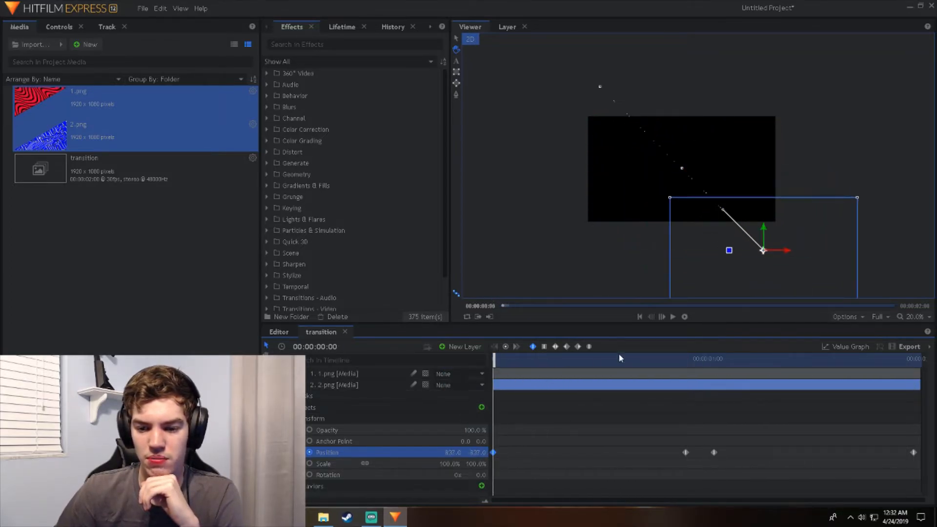
- Play the full transition and turn on the checkerboard background in the viewer
{"action": "left_click", "coordinate": [674, 317]}
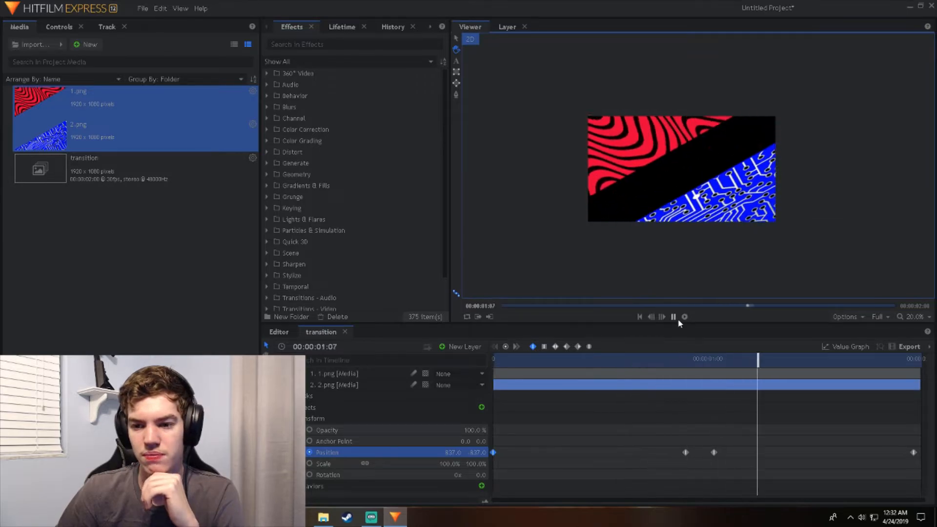
{"action": "left_click", "coordinate": [674, 316]}
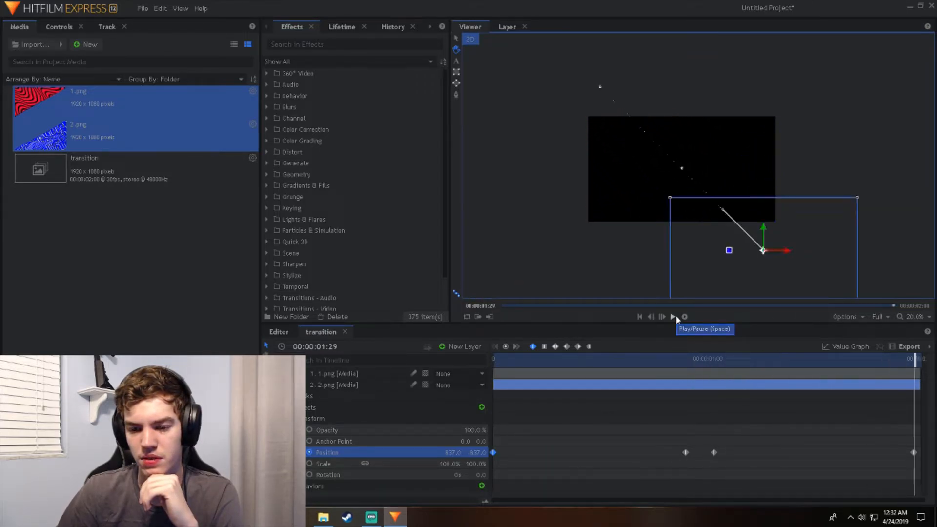
{"action": "left_click", "coordinate": [858, 316]}
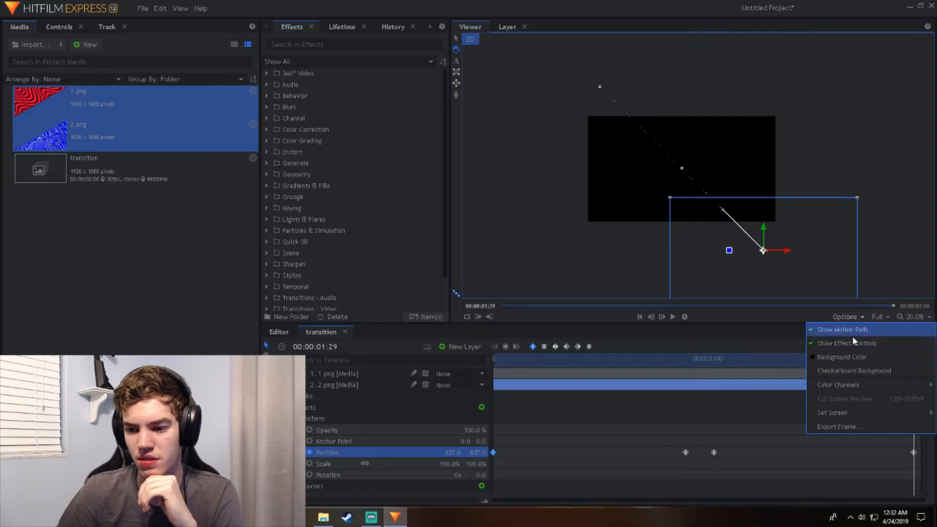
{"action": "left_click", "coordinate": [845, 372]}
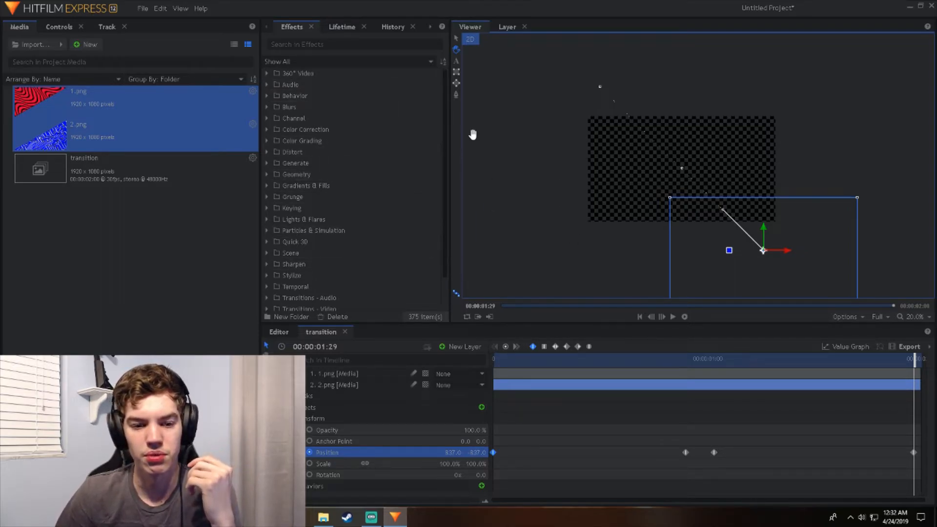
- Switch the layout to the Editing workspace
{"action": "left_click", "coordinate": [180, 8]}
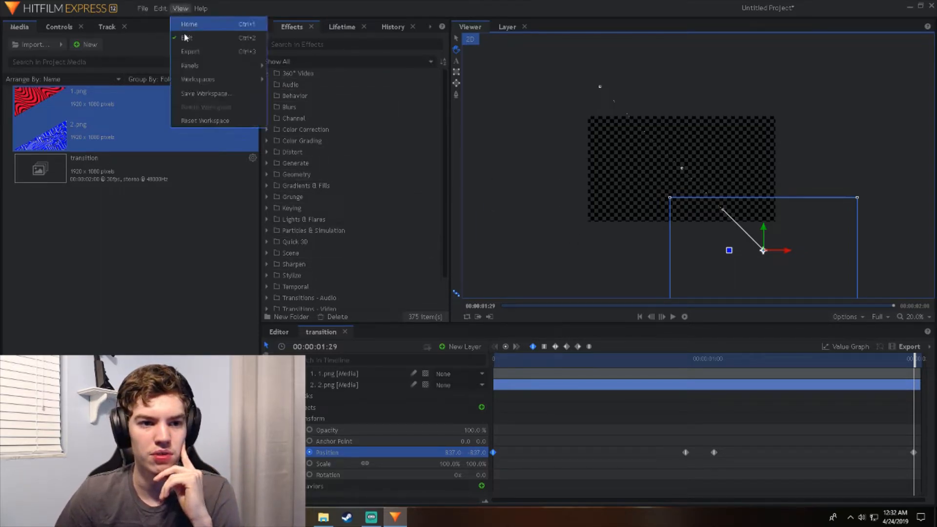
{"action": "mouse_move", "coordinate": [211, 79]}
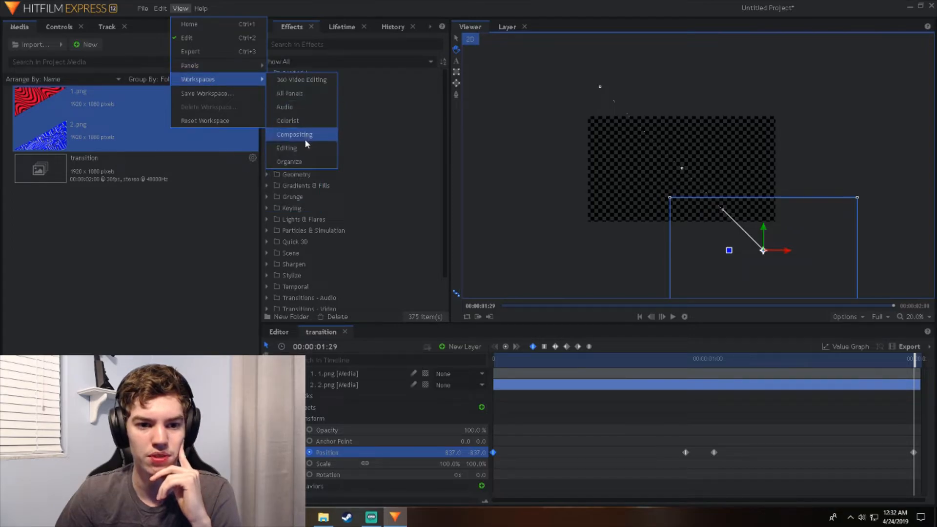
{"action": "left_click", "coordinate": [286, 147]}
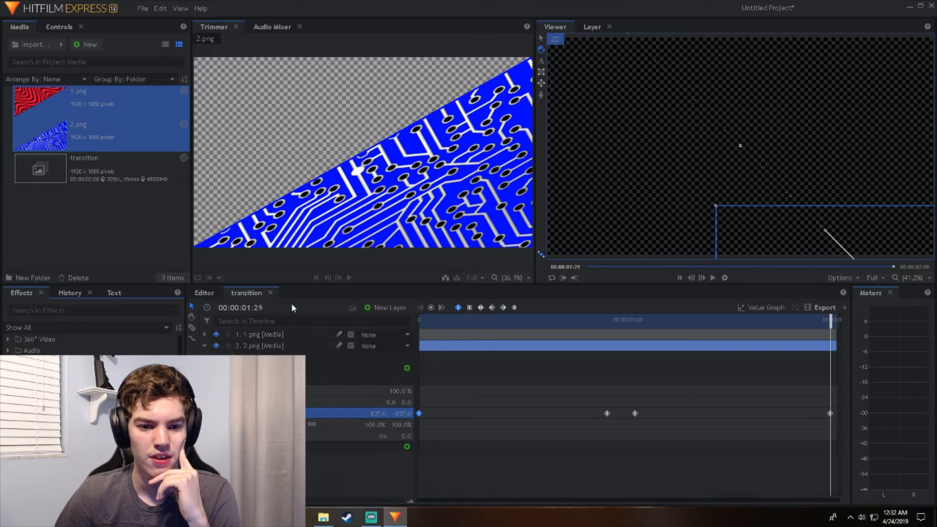
- Place the transition composite shot at the start of the Editor timeline and play it
{"action": "left_click", "coordinate": [205, 293]}
{"action": "left_click", "coordinate": [98, 170]}
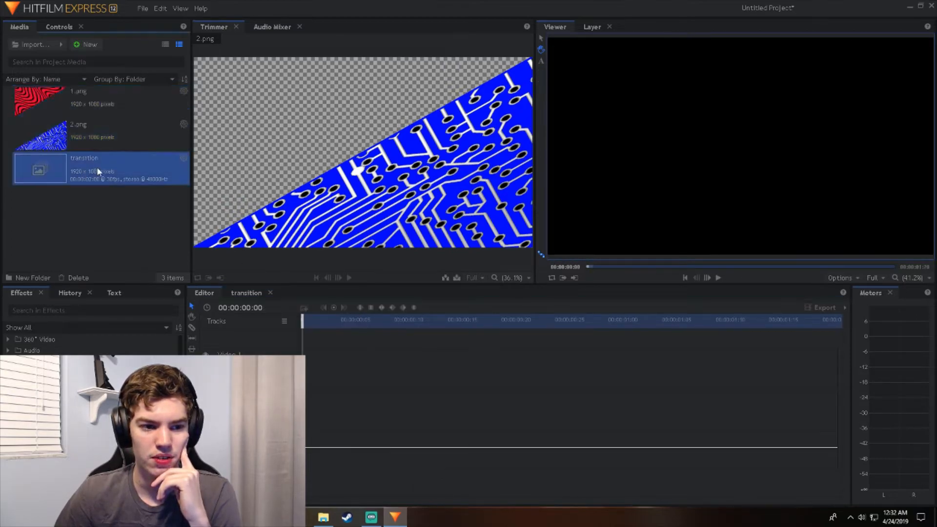
{"action": "left_click_drag", "start_coordinate": [234, 256], "coordinate": [311, 344]}
{"action": "left_click", "coordinate": [719, 277]}
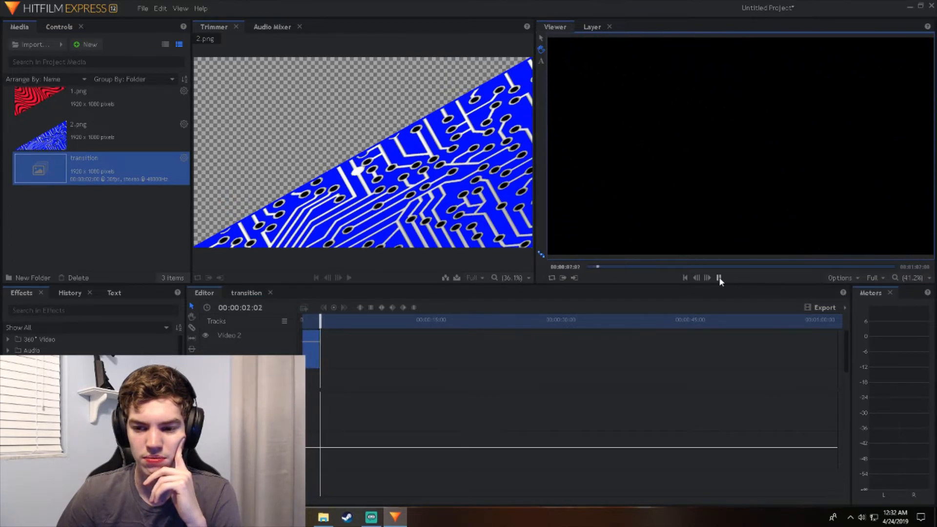
- Stop playback, return to the timeline start and add the Editor timeline's contents to the export queue
{"action": "left_click", "coordinate": [718, 276]}
{"action": "key", "text": "Home"}
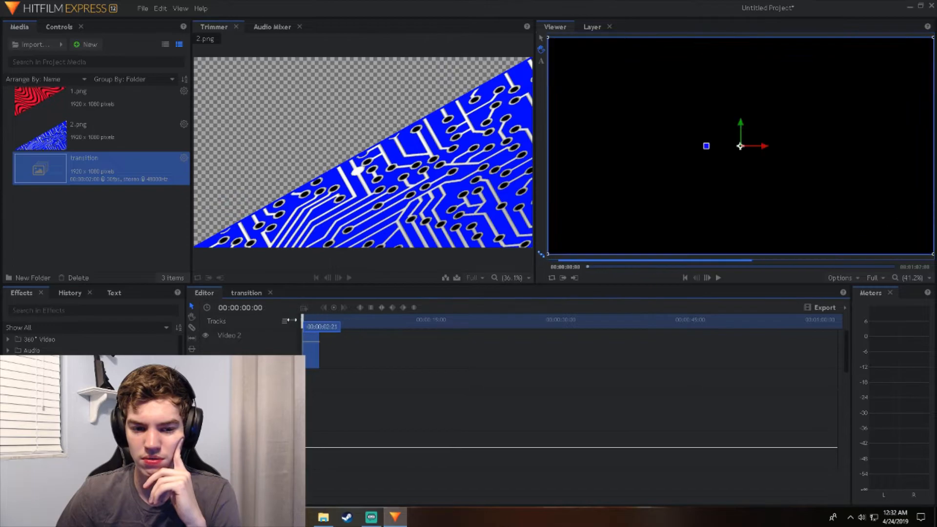
{"action": "left_click", "coordinate": [824, 307]}
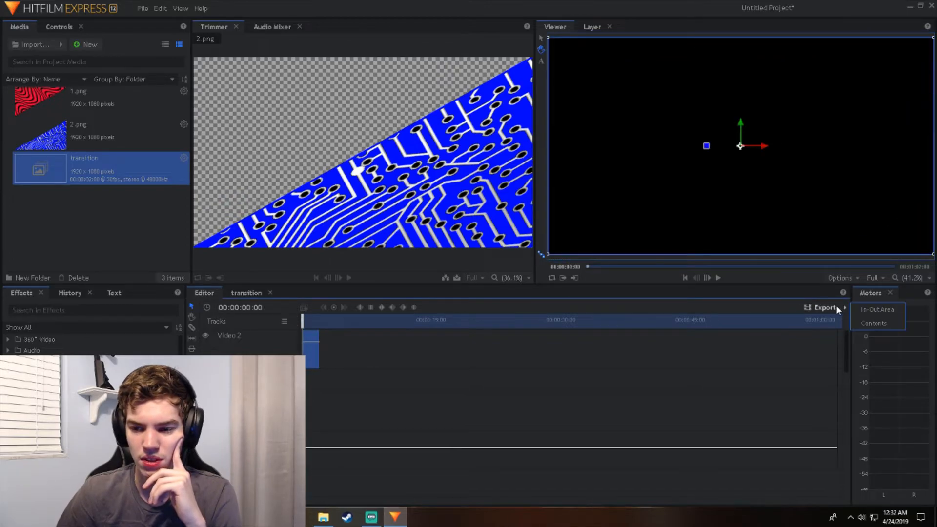
{"action": "left_click", "coordinate": [878, 323]}
{"action": "left_click", "coordinate": [461, 282]}
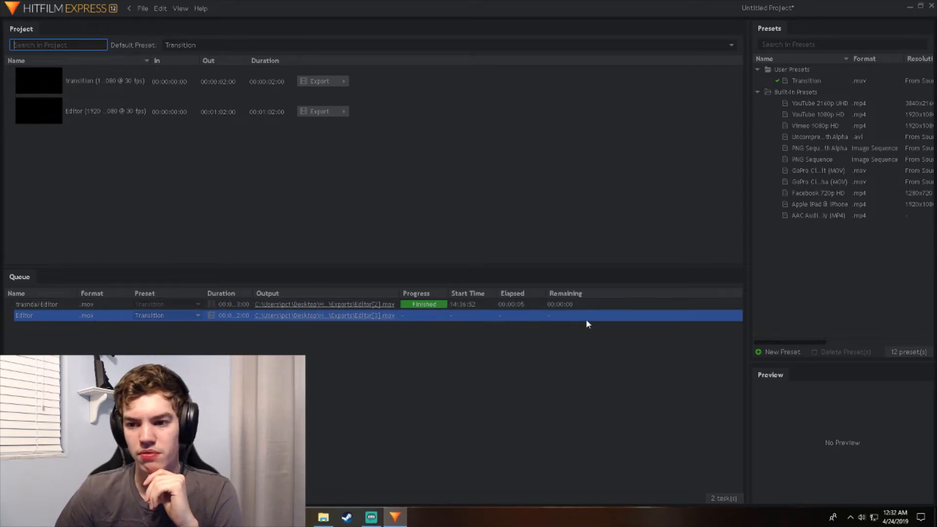
- Edit the Transition export preset, setting its video channels to RGBA, and save it
{"action": "left_click", "coordinate": [814, 81]}
{"action": "right_click", "coordinate": [839, 80]}
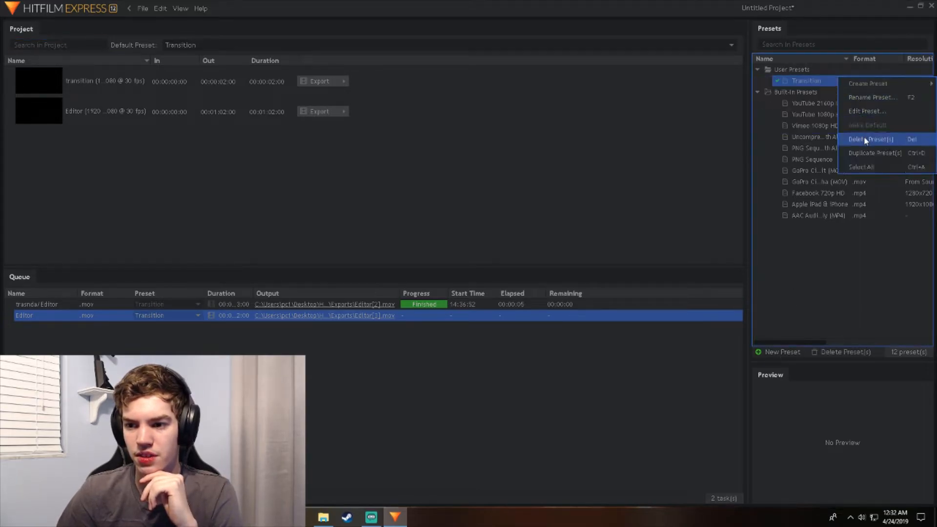
{"action": "left_click", "coordinate": [868, 112]}
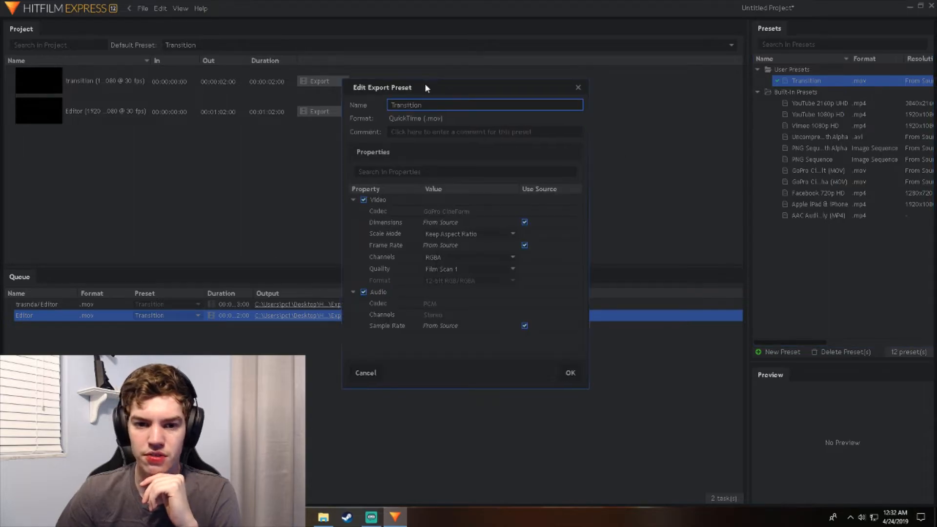
{"action": "left_click_drag", "start_coordinate": [423, 83], "coordinate": [447, 80]}
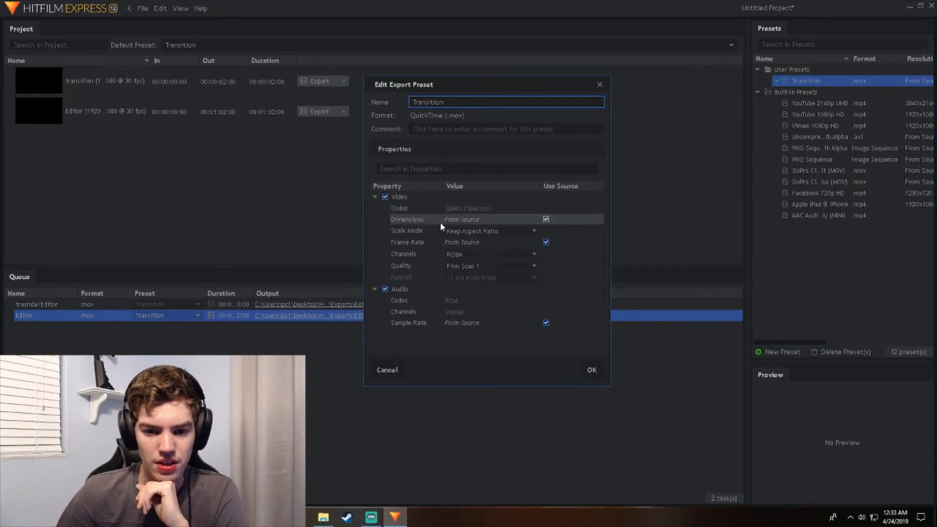
{"action": "left_click", "coordinate": [490, 254]}
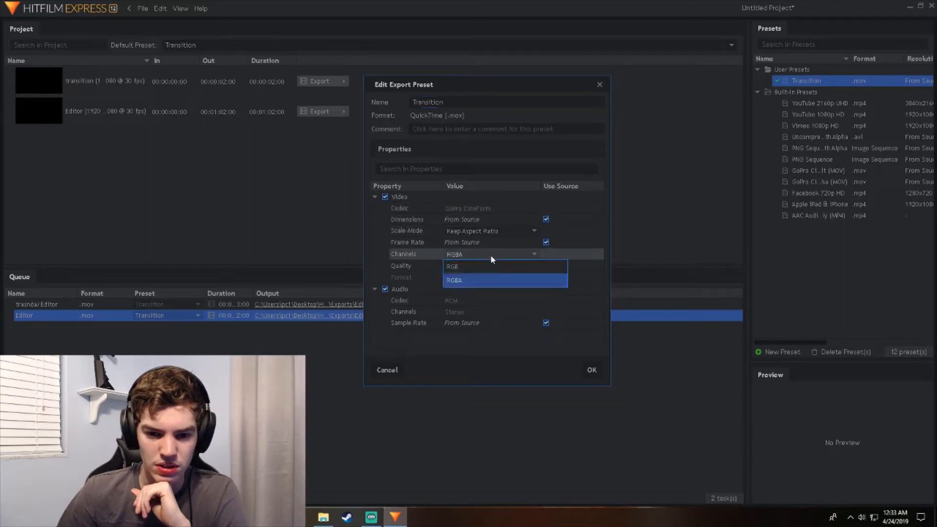
{"action": "left_click", "coordinate": [458, 267]}
{"action": "left_click", "coordinate": [460, 256]}
{"action": "left_click", "coordinate": [465, 280]}
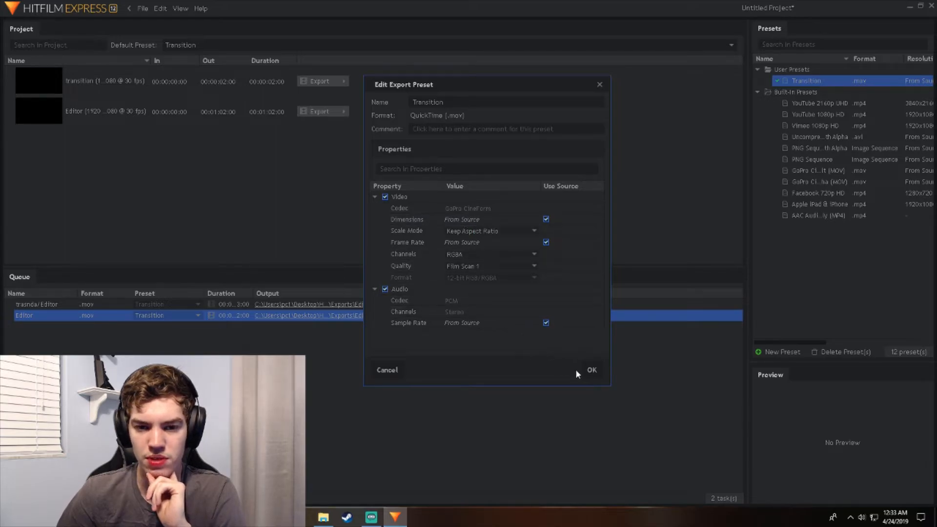
{"action": "left_click", "coordinate": [591, 370]}
- Export the queued Editor task and close HitFilm Express, discarding the project changes
{"action": "right_click", "coordinate": [424, 319]}
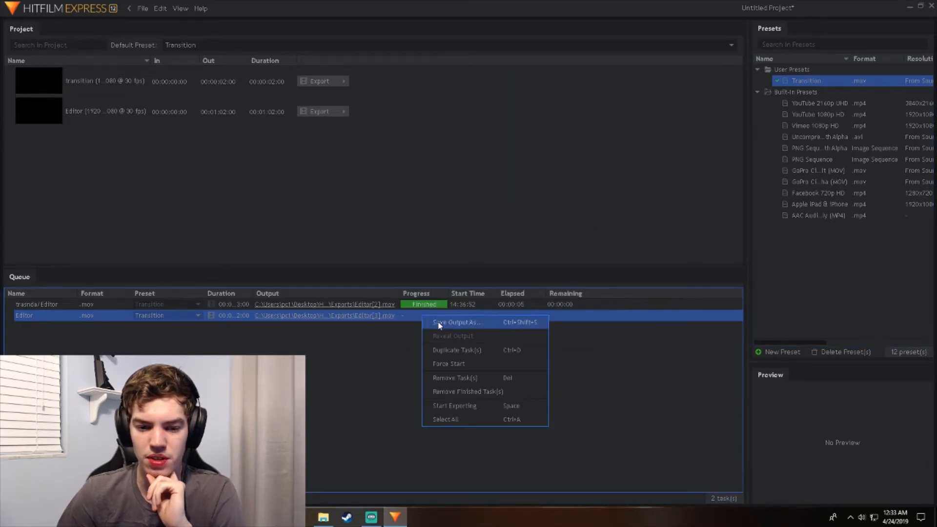
{"action": "left_click", "coordinate": [467, 405]}
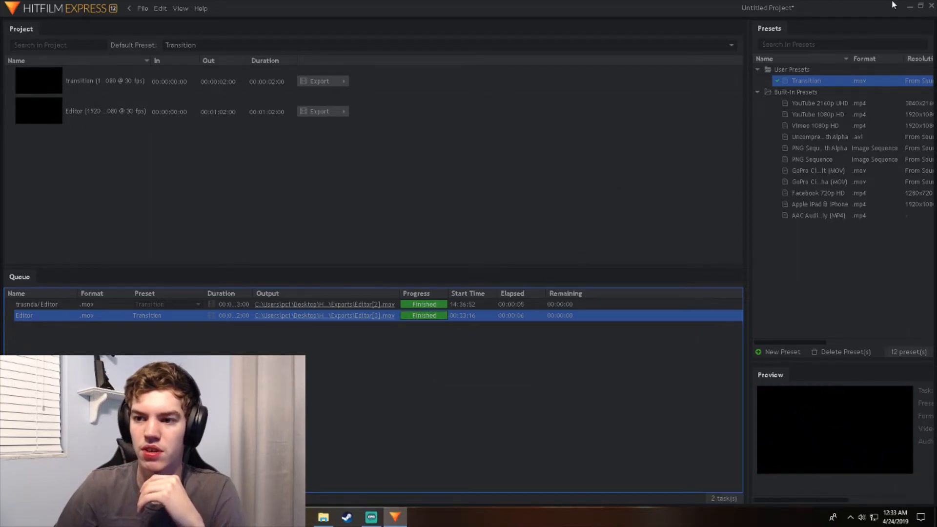
{"action": "left_click", "coordinate": [930, 6]}
{"action": "left_click", "coordinate": [493, 271]}
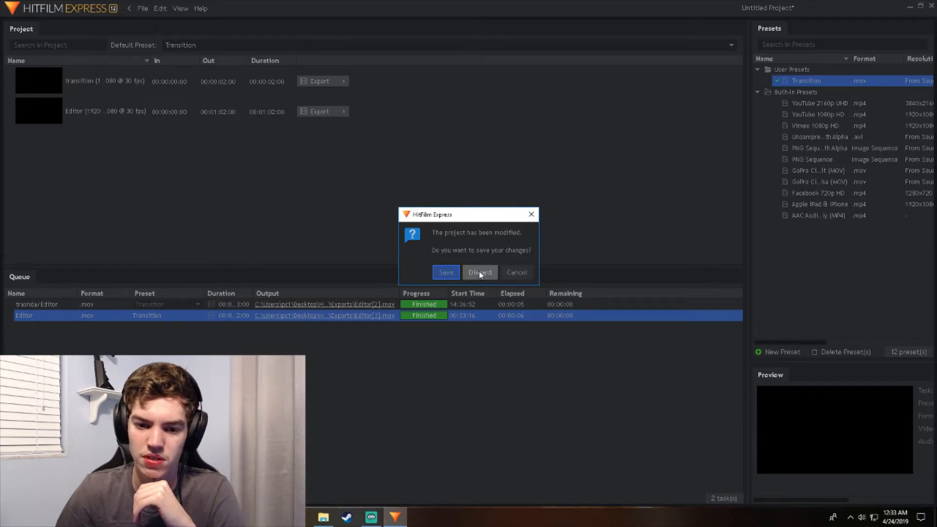
{"action": "left_click", "coordinate": [649, 128]}
{"action": "left_click_drag", "start_coordinate": [403, 79], "coordinate": [489, 30]}
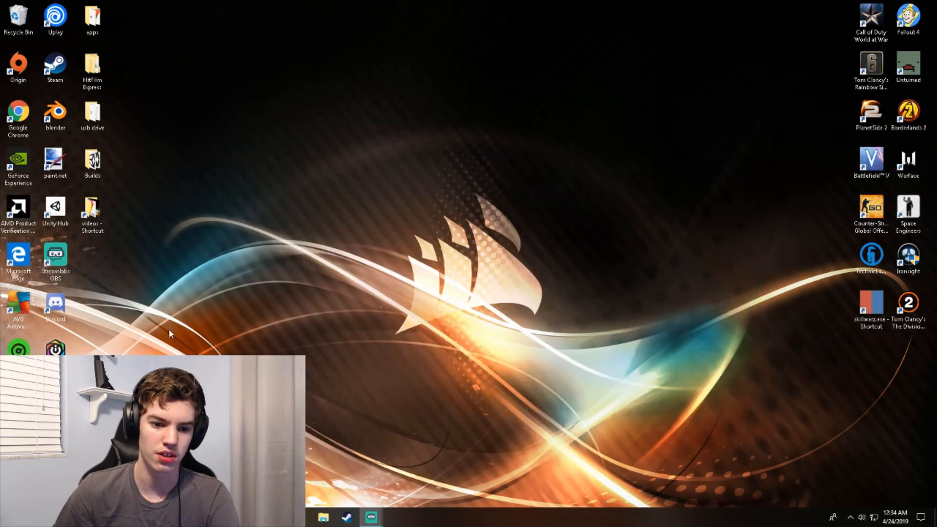
- Switch to the Scene Transitions window of Streamlabs OBS and change the Global Transition's type to Stinger
{"action": "left_click", "coordinate": [372, 517]}
{"action": "left_click", "coordinate": [386, 483]}
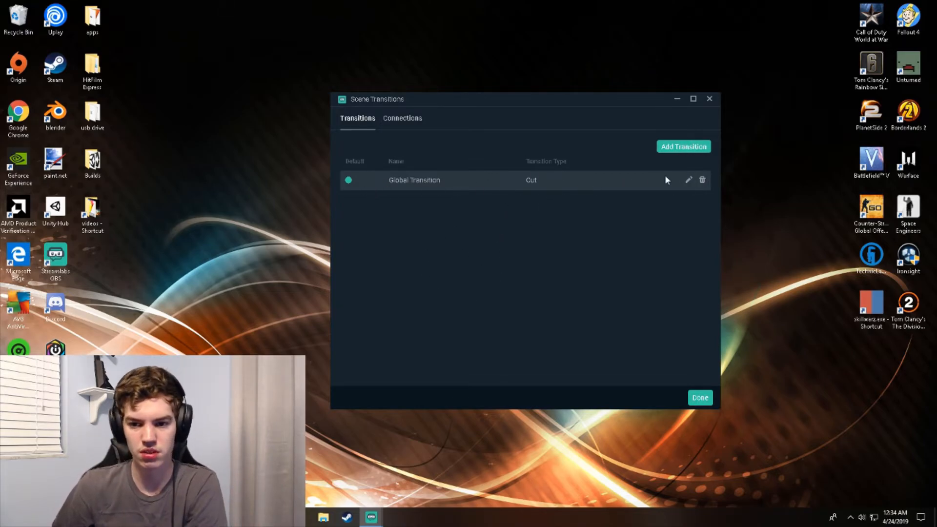
{"action": "left_click", "coordinate": [688, 180]}
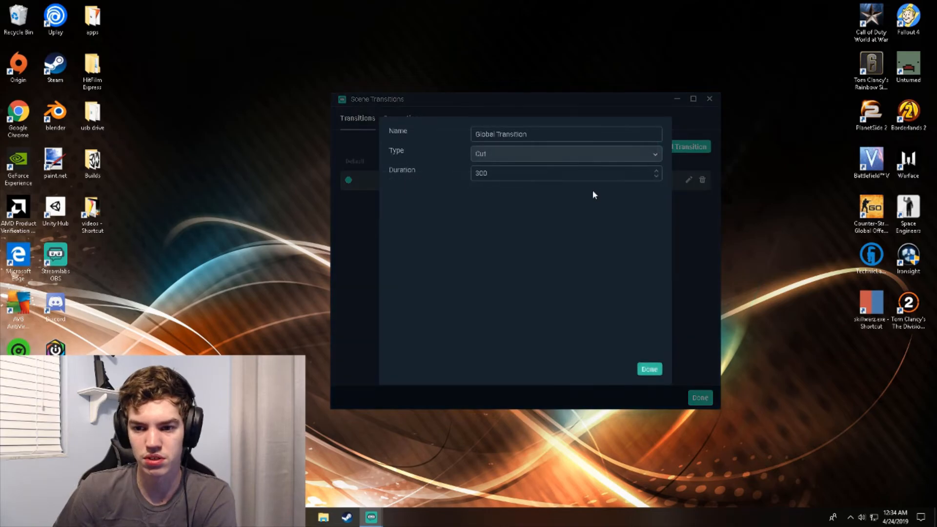
{"action": "left_click", "coordinate": [517, 154]}
{"action": "left_click", "coordinate": [500, 262]}
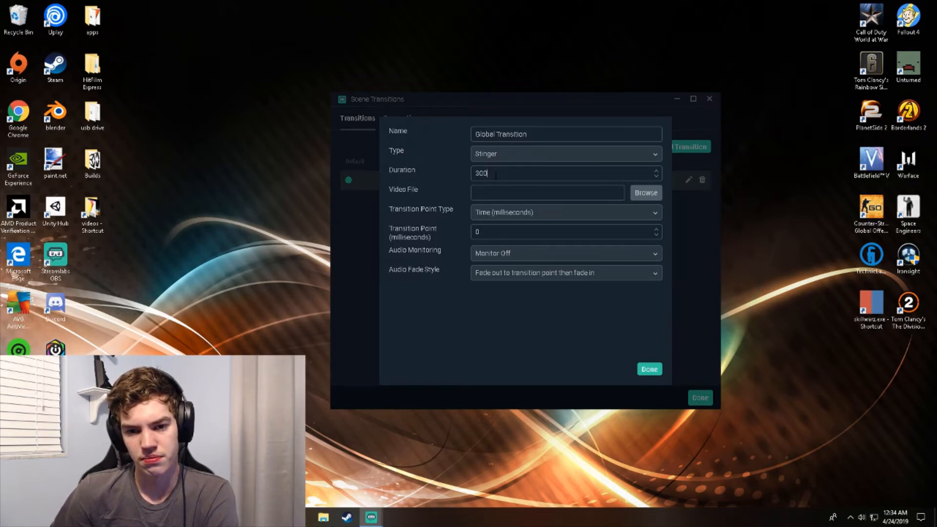
- Set the stinger's duration to 2000 and choose Editor[3].mov from the Exports folder as its video file
{"action": "left_click_drag", "start_coordinate": [502, 174], "coordinate": [450, 179]}
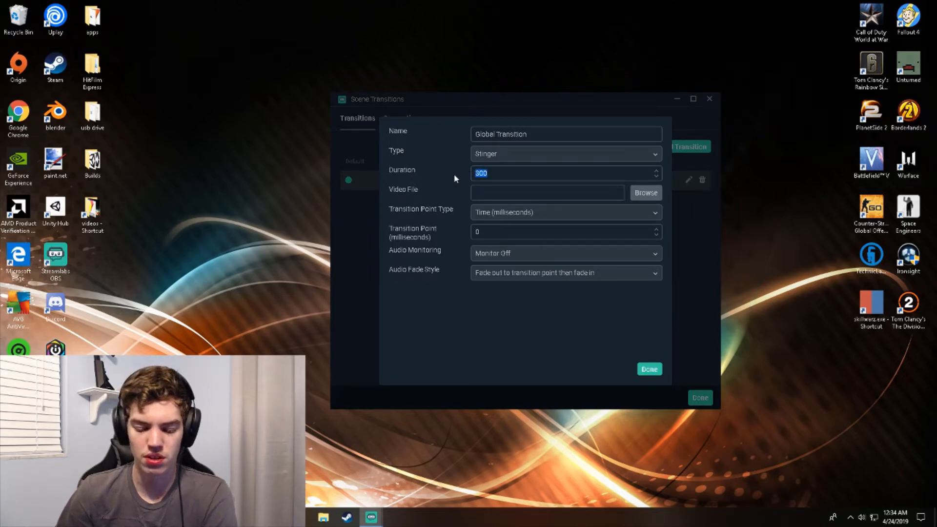
{"action": "type", "text": "0"}
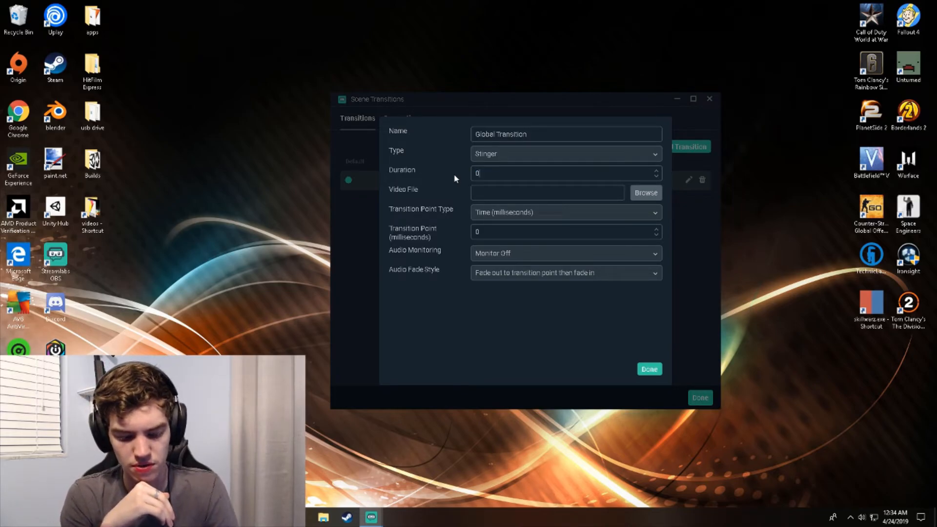
{"action": "type", "text": "0"}
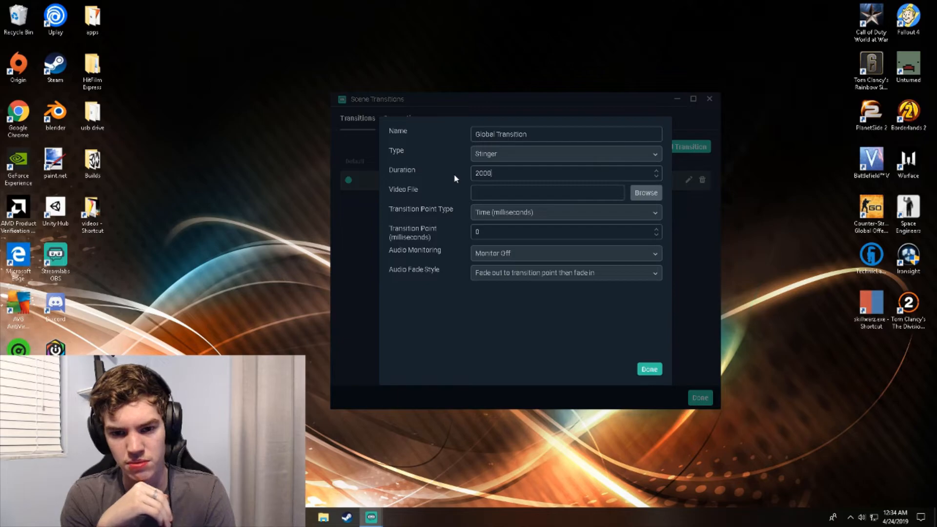
{"action": "left_click", "coordinate": [647, 194]}
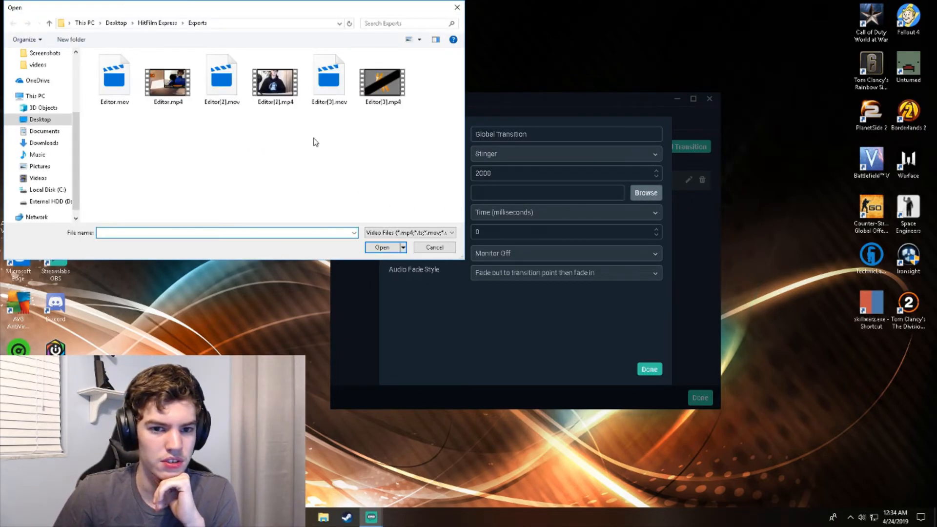
{"action": "left_click", "coordinate": [332, 90]}
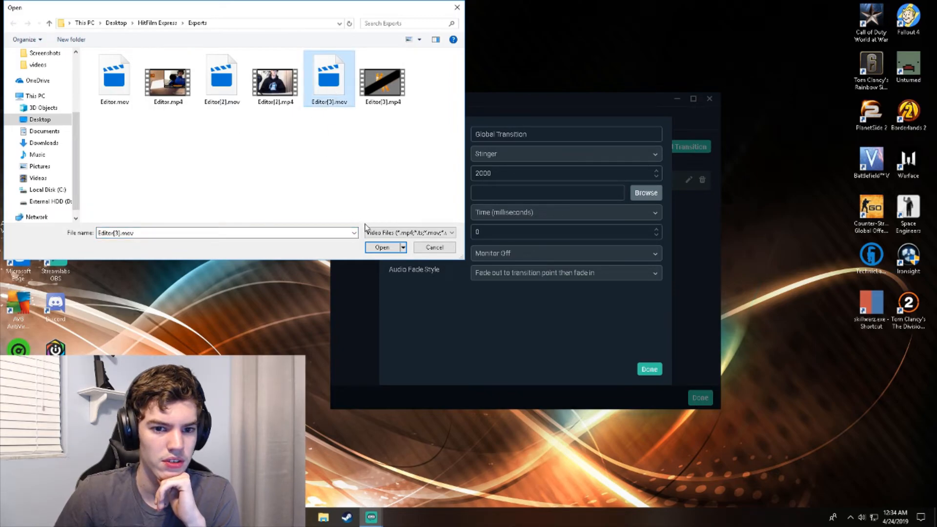
{"action": "left_click", "coordinate": [381, 247]}
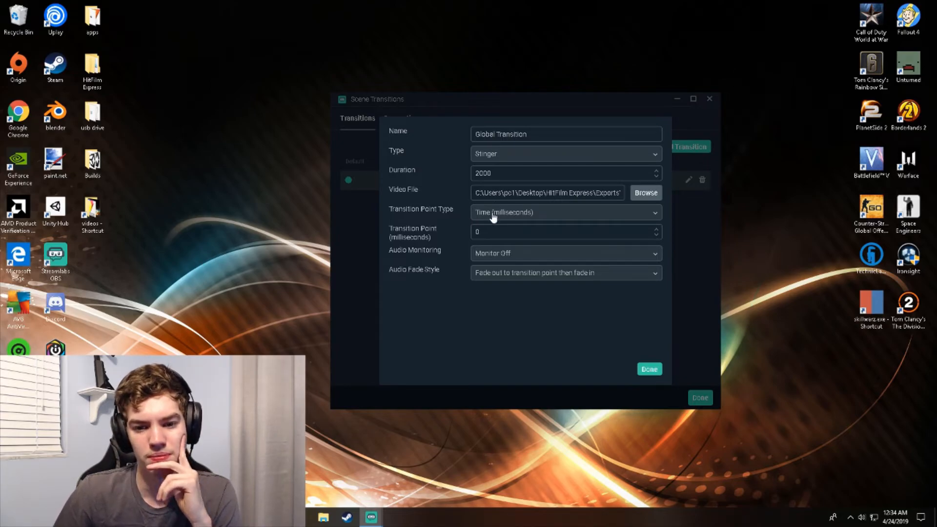
- Set the stinger's transition point to 1000 milliseconds and close the scene transition settings
{"action": "left_click", "coordinate": [511, 232]}
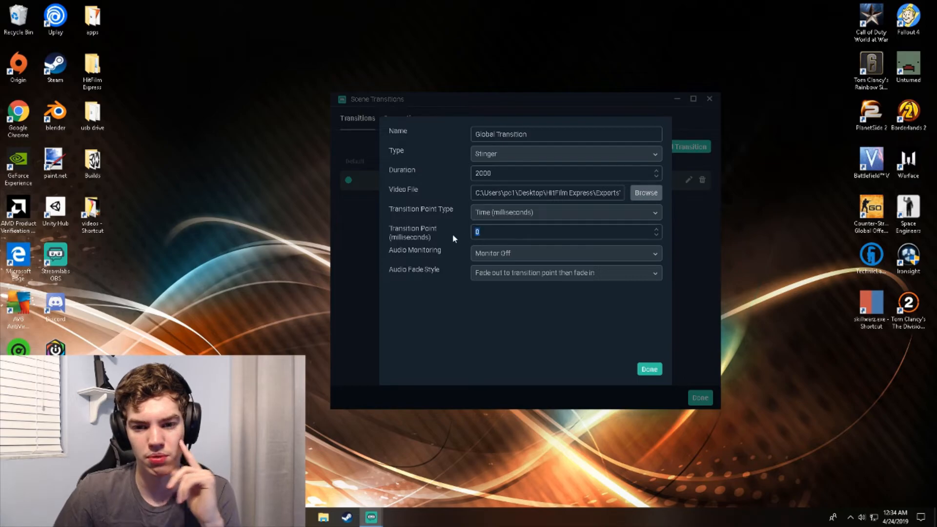
{"action": "type", "text": "1000"}
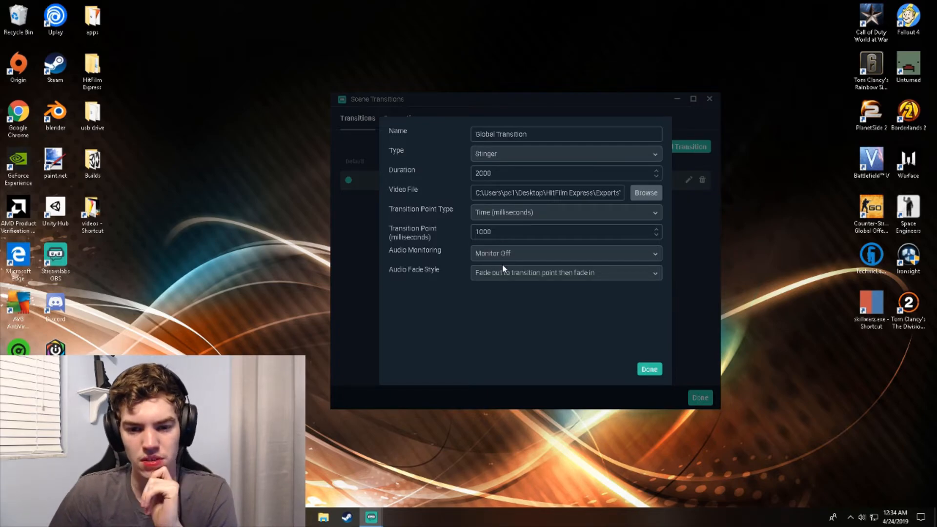
{"action": "left_click", "coordinate": [649, 369]}
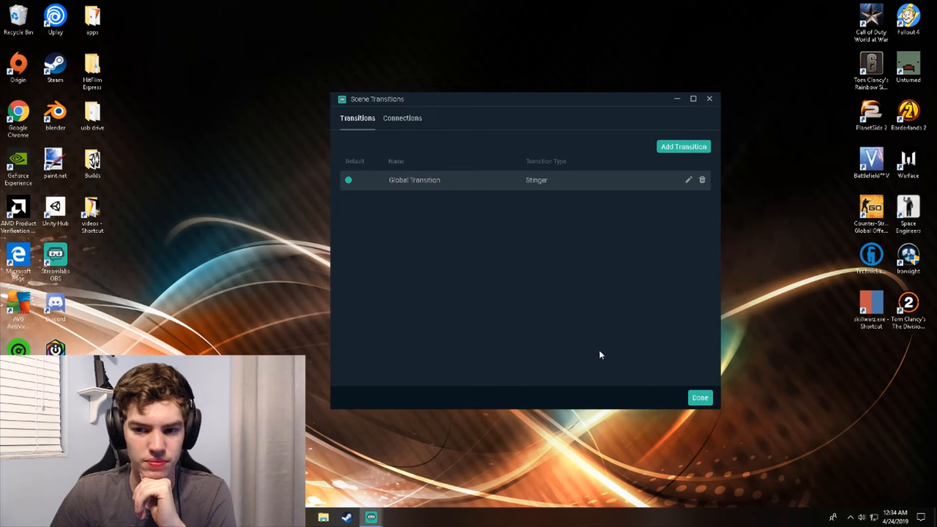
{"action": "left_click", "coordinate": [699, 398]}
- Bring up the main Streamlabs OBS window and test the stinger by switching scenes with Review format
{"action": "left_click_drag", "start_coordinate": [0, 105], "coordinate": [520, 36]}
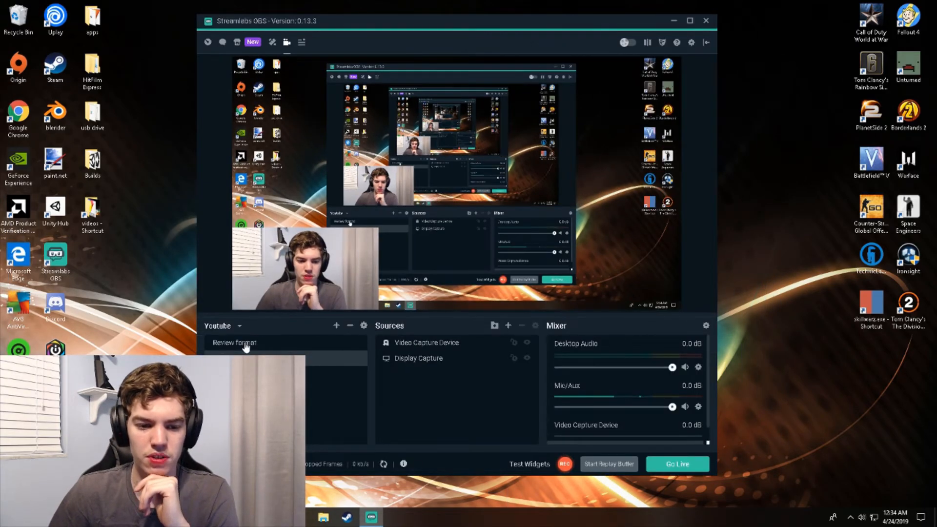
{"action": "left_click", "coordinate": [245, 345]}
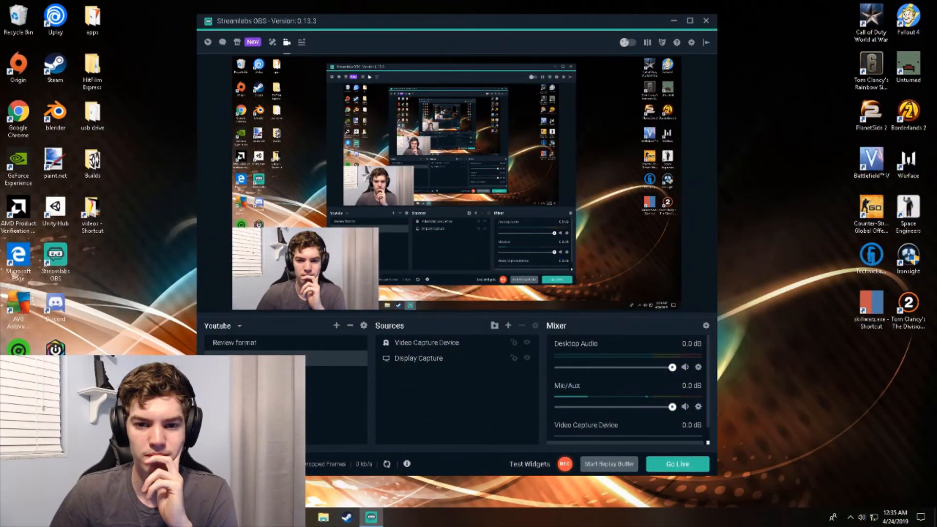
{"action": "left_click", "coordinate": [246, 345]}
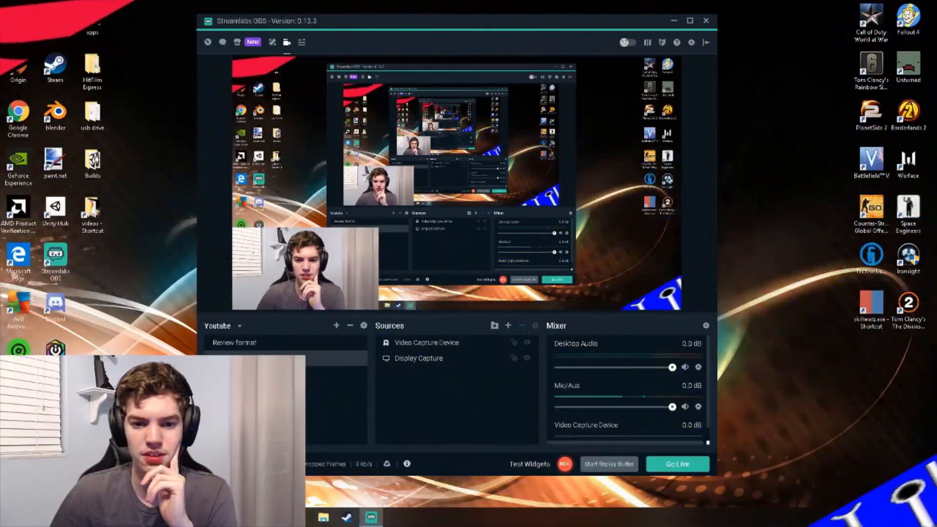
{"action": "left_click_drag", "start_coordinate": [503, 18], "coordinate": [0, 79]}
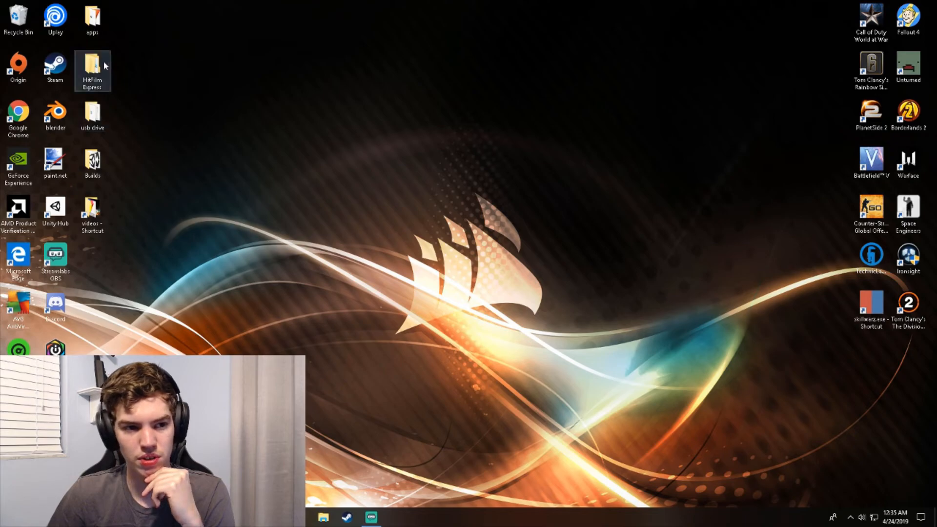
{"action": "left_click", "coordinate": [55, 258]}
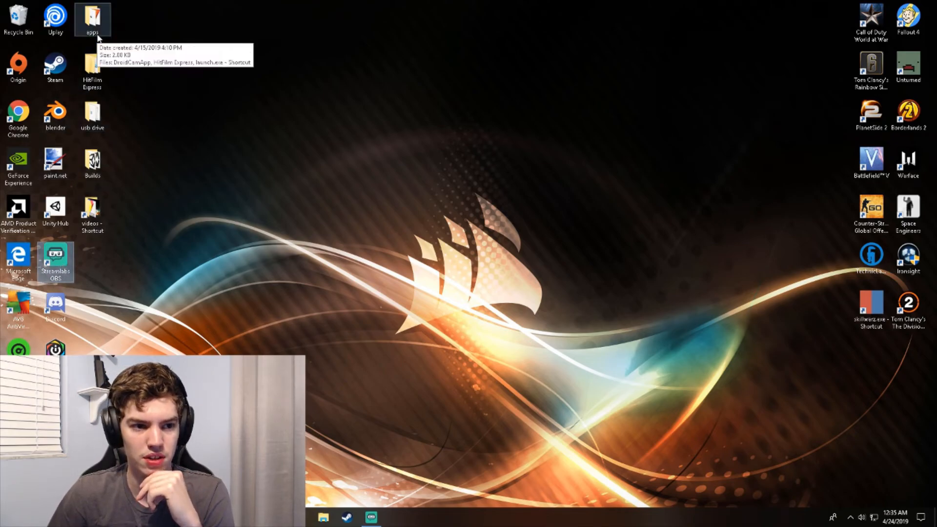
{"action": "left_click", "coordinate": [209, 98]}
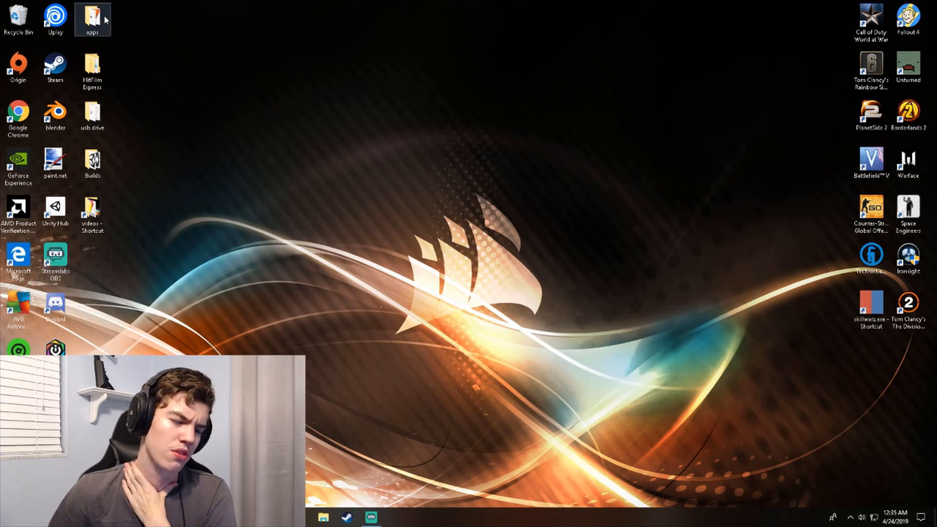